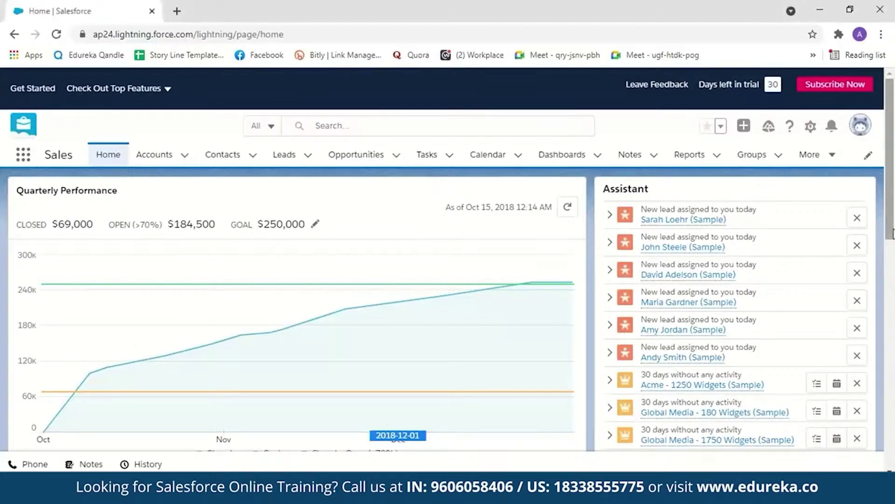
# Look through the Sales home page, including the quarterly performance chart, assistant, today's tasks, events and accounts
pyautogui.moveTo(894, 231); pyautogui.dragTo(894, 254)
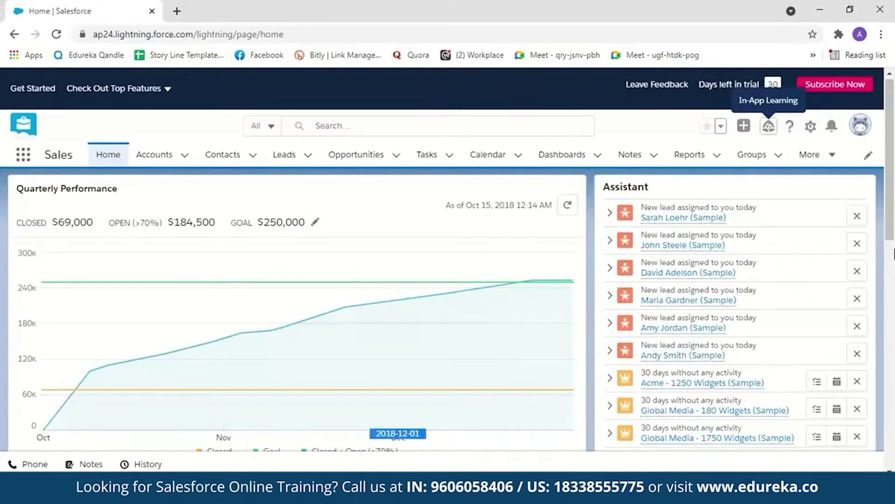
pyautogui.scroll(-3, 894, 254)
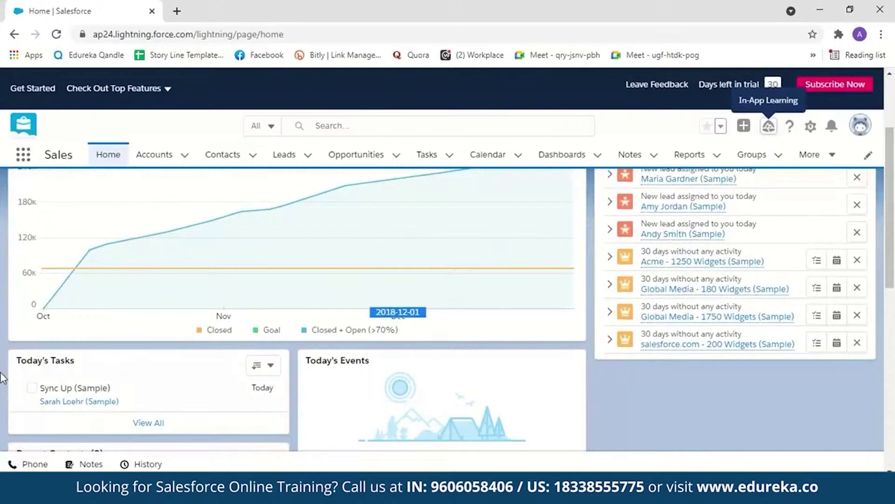
pyautogui.scroll(-3, 893, 285)
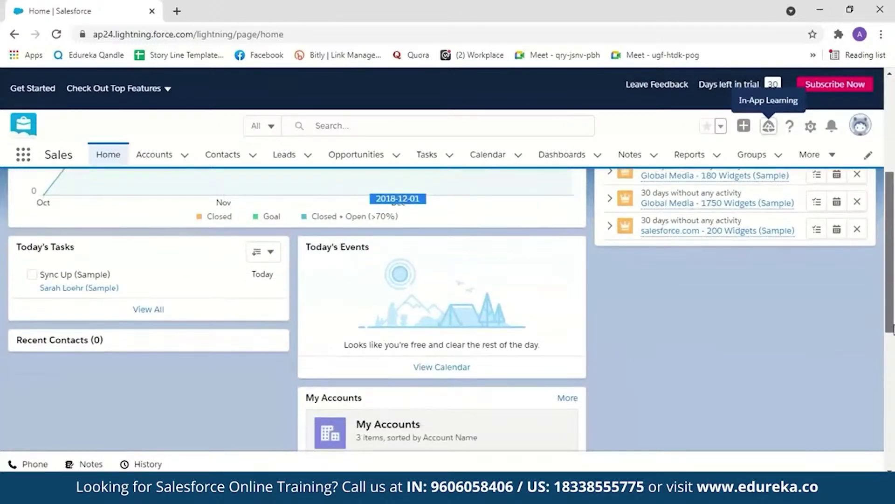
pyautogui.scroll(7, 518, 230)
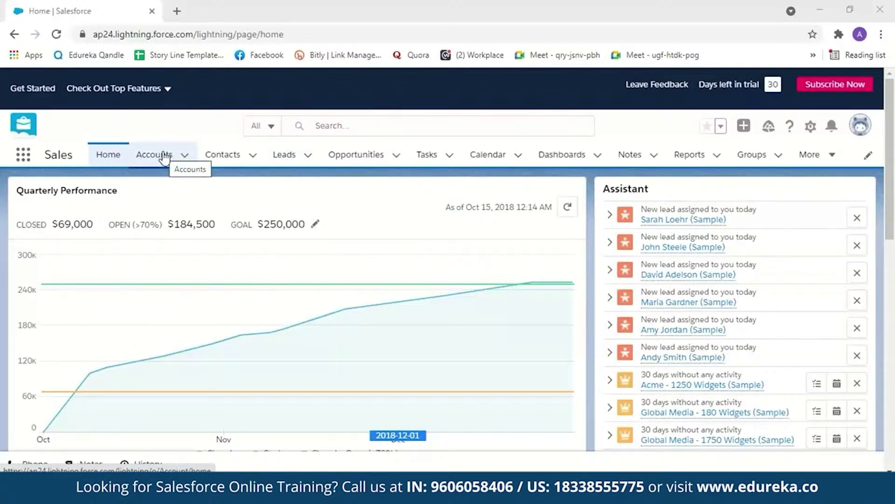
# Display the contacts in the All Contacts list view
pyautogui.click(223, 156)
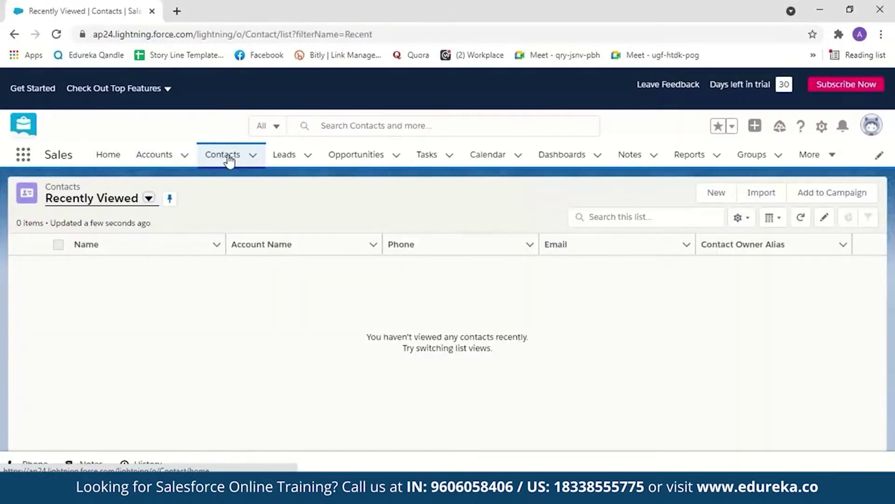
pyautogui.click(148, 198)
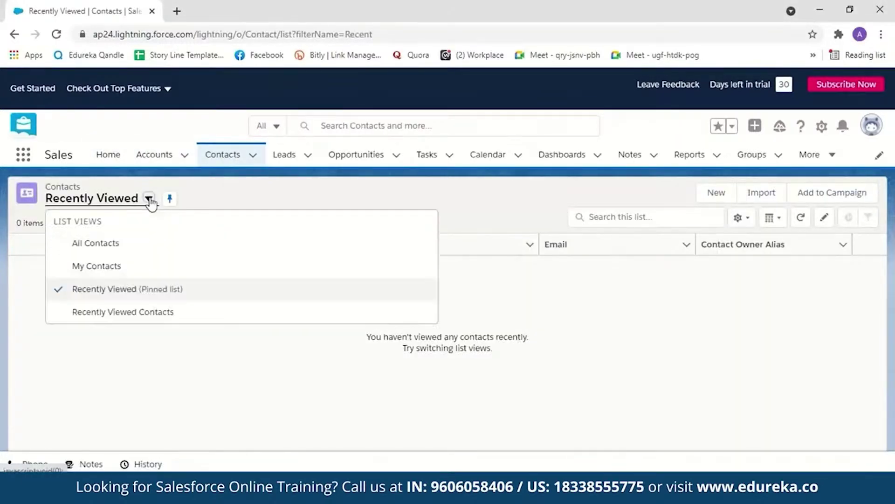
pyautogui.click(115, 252)
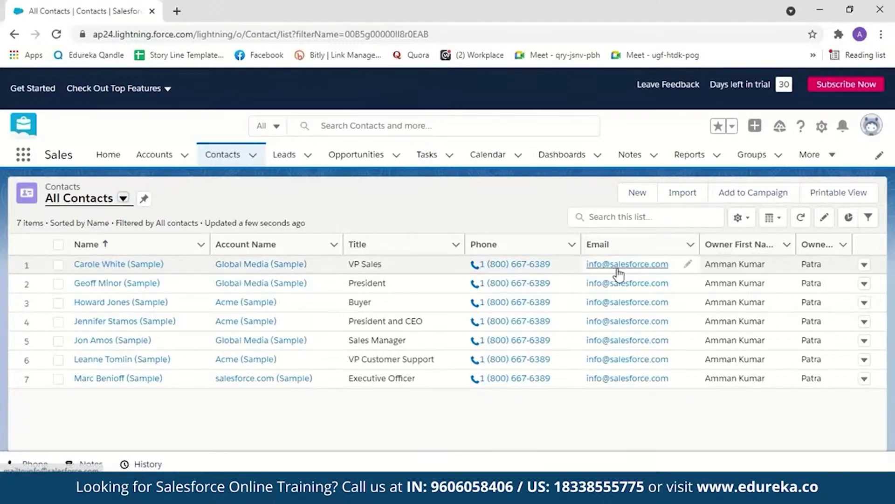
# Display the accounts in the My Accounts list view, and view the recently viewed opportunities
pyautogui.click(166, 159)
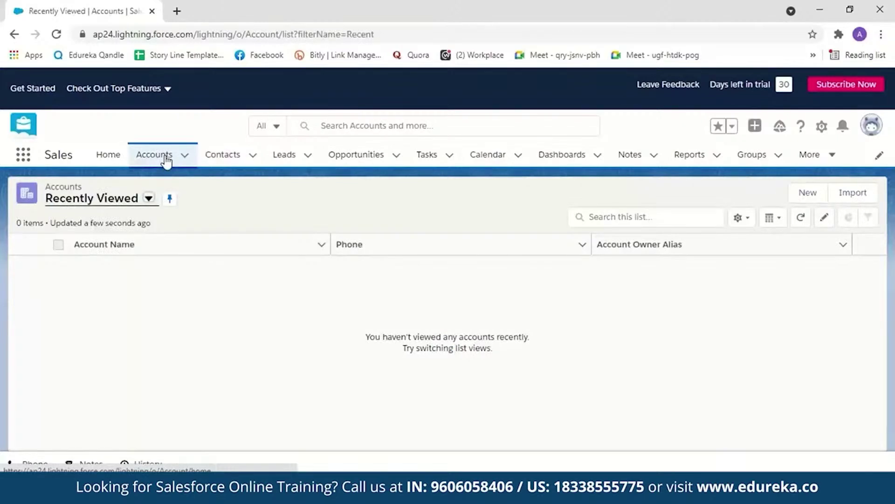
pyautogui.click(148, 199)
pyautogui.click(137, 276)
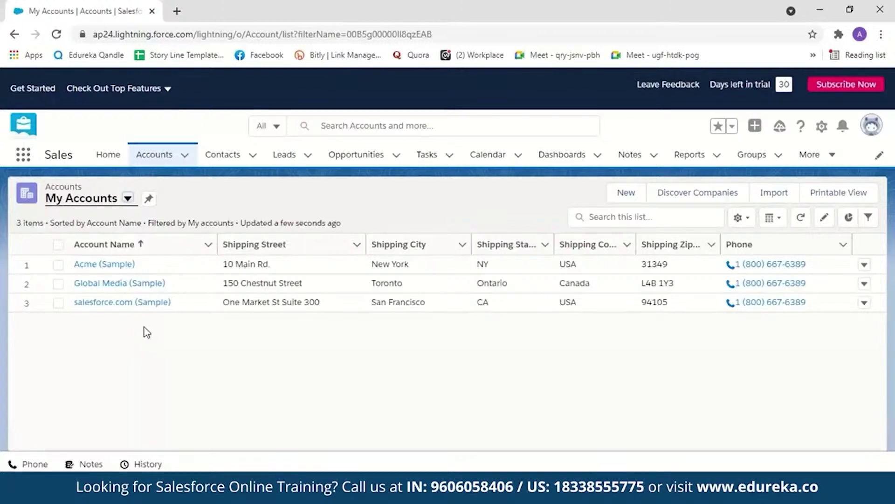
pyautogui.click(362, 158)
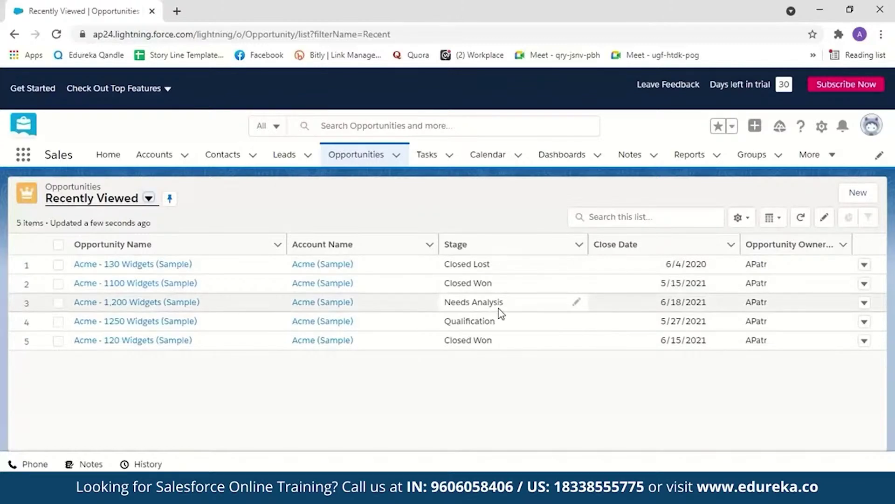
# Show the tasks in the Open Tasks list view and look through them
pyautogui.click(434, 155)
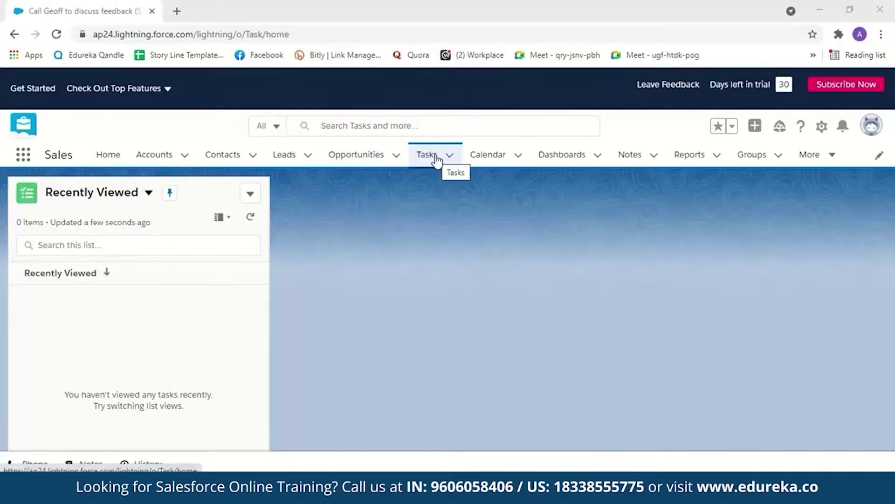
pyautogui.click(148, 193)
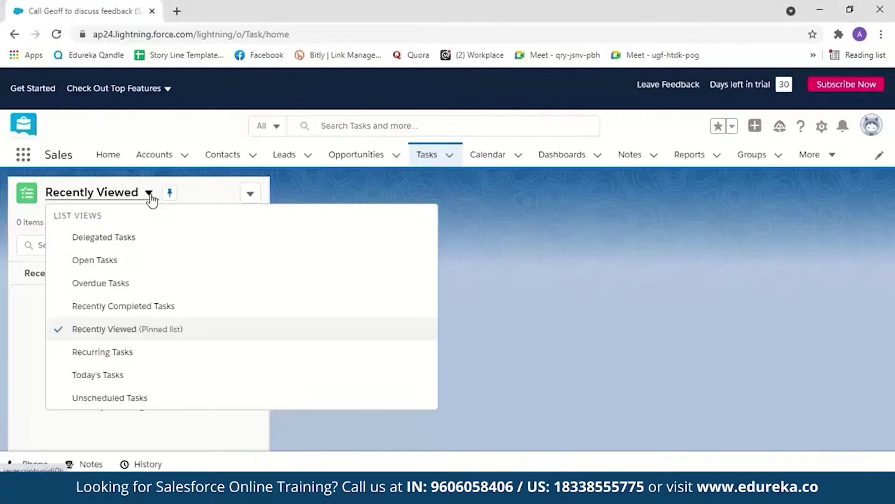
pyautogui.click(115, 269)
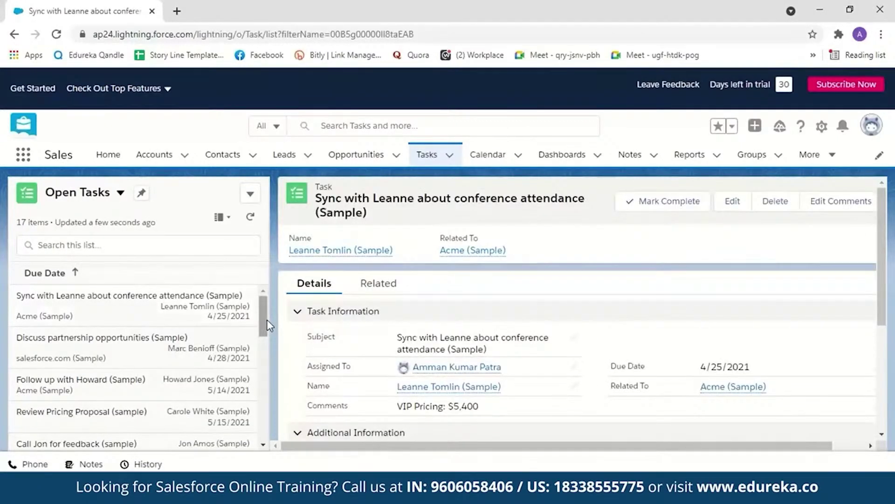
pyautogui.scroll(-1, 264, 321)
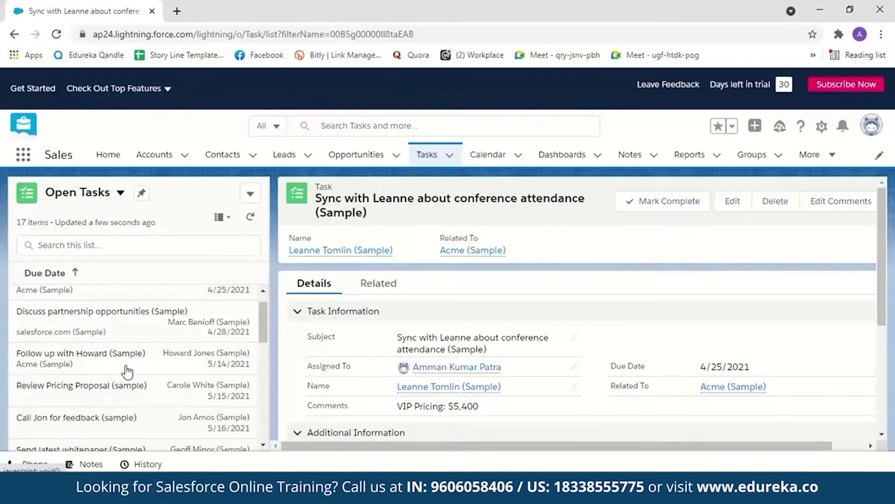
# View the current week in the calendar, and the Notes page
pyautogui.click(496, 158)
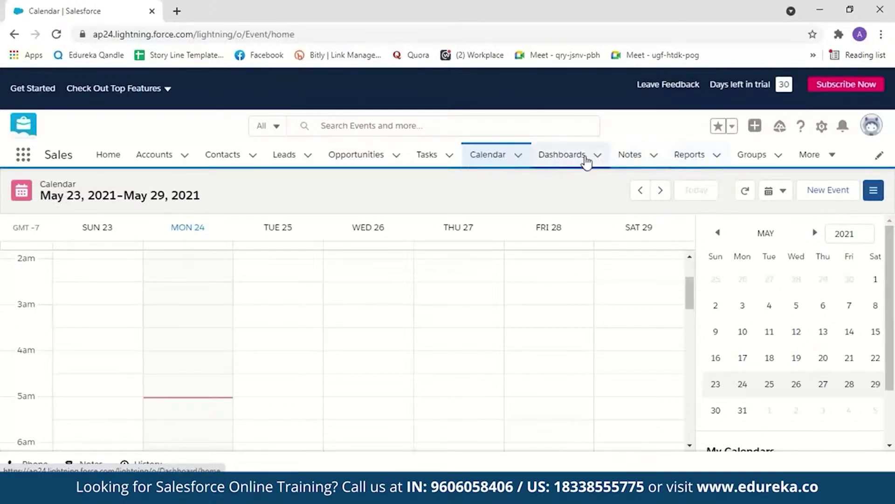
pyautogui.click(631, 154)
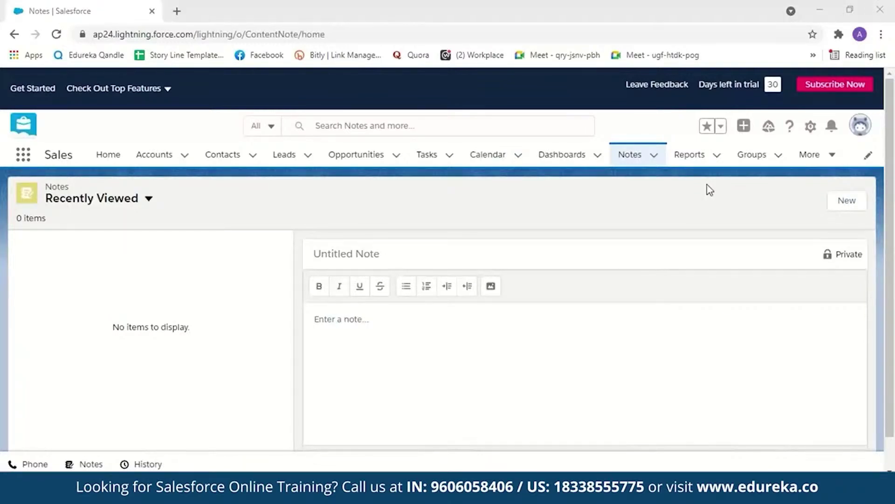
# Display the leads in the My Leads list view
pyautogui.click(290, 164)
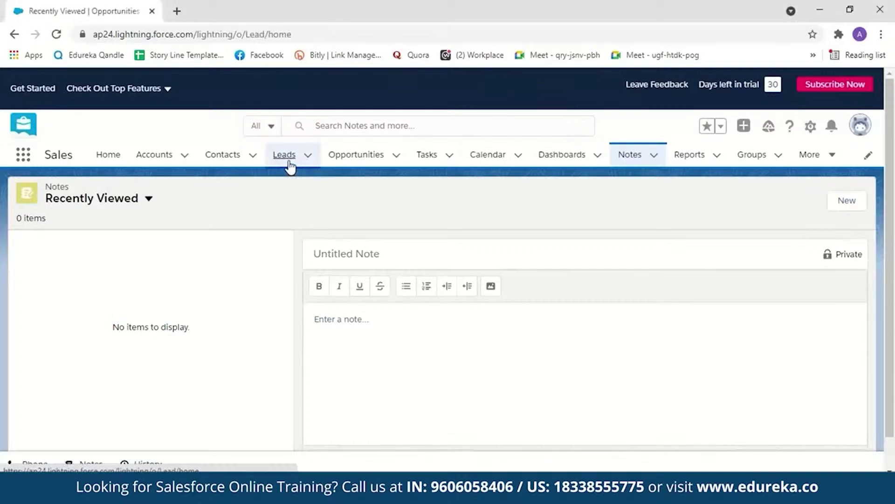
pyautogui.click(148, 198)
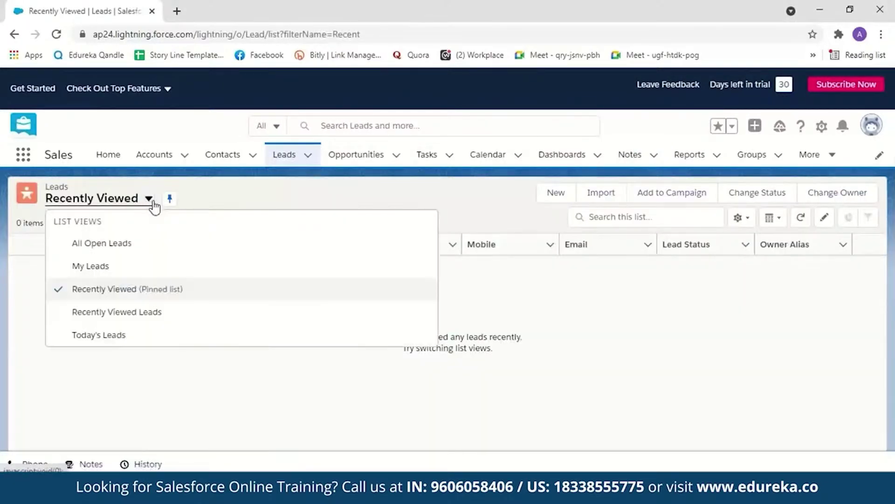
pyautogui.click(126, 264)
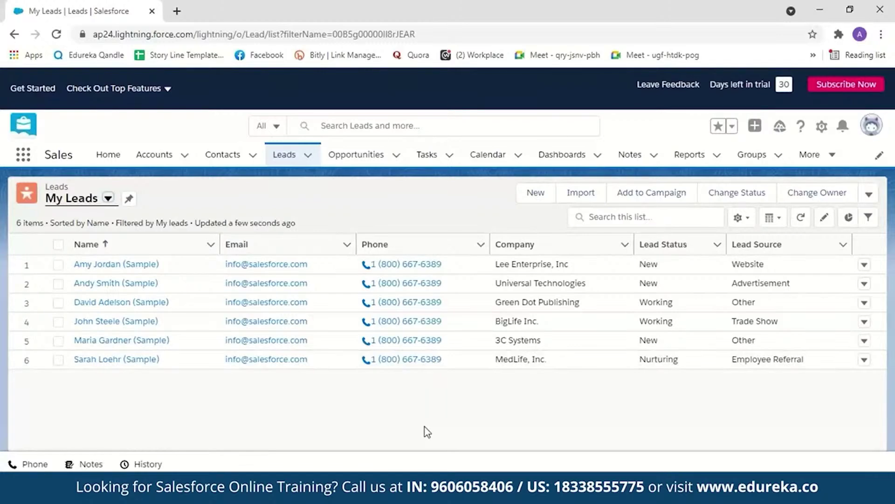
# Start a data import from the leads list, dismiss the admin notice, and choose the Leads object with Add new records
pyautogui.click(580, 198)
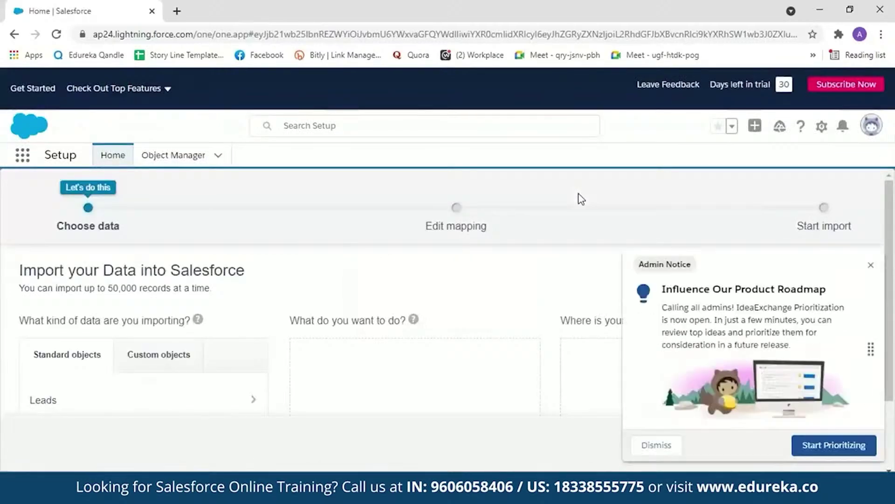
pyautogui.click(870, 266)
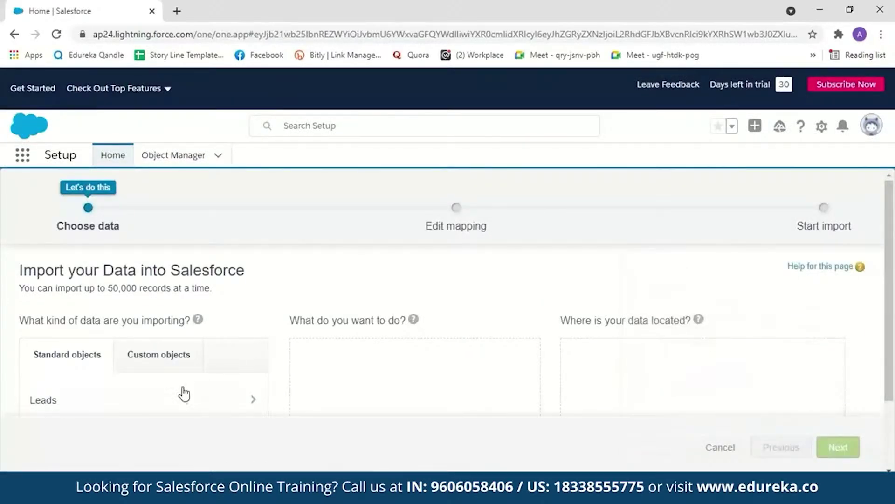
pyautogui.click(187, 403)
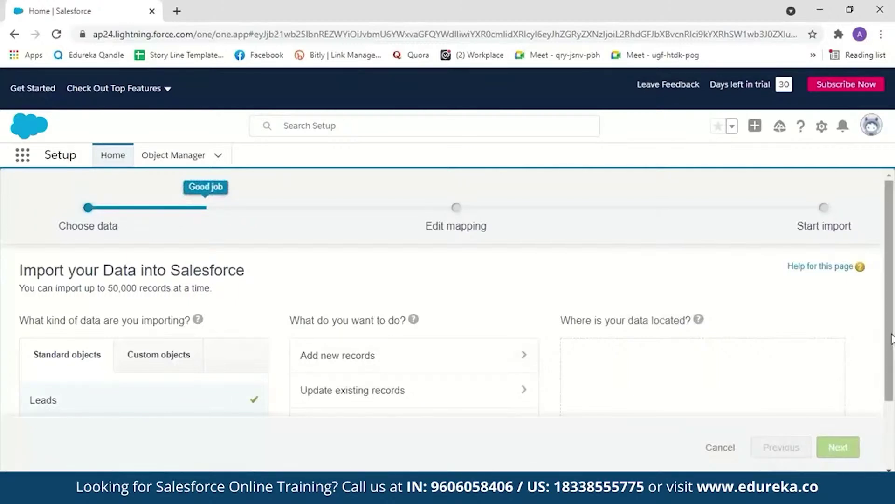
pyautogui.scroll(-1, 418, 371)
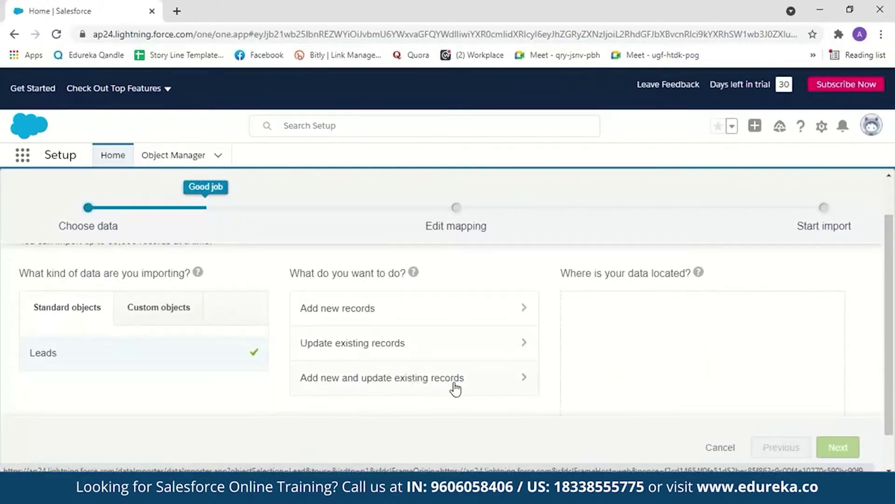
pyautogui.click(331, 310)
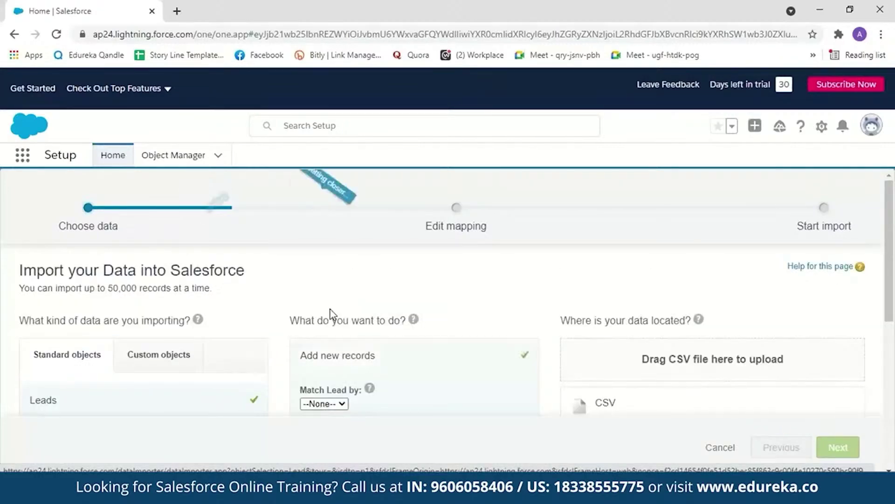
# Upload Sample data.csv as the import source and continue to the field mapping
pyautogui.moveTo(338, 489)
pyautogui.click(337, 427)
pyautogui.moveTo(156, 155); pyautogui.dragTo(762, 375)
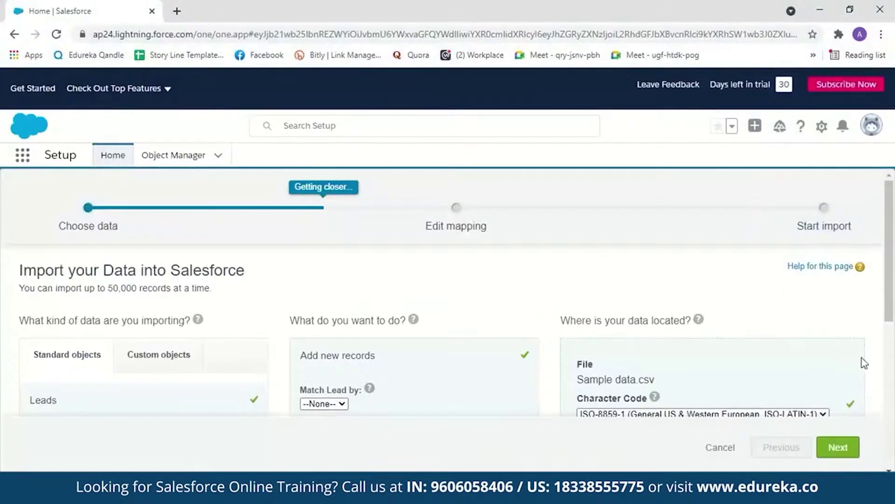
pyautogui.click(836, 446)
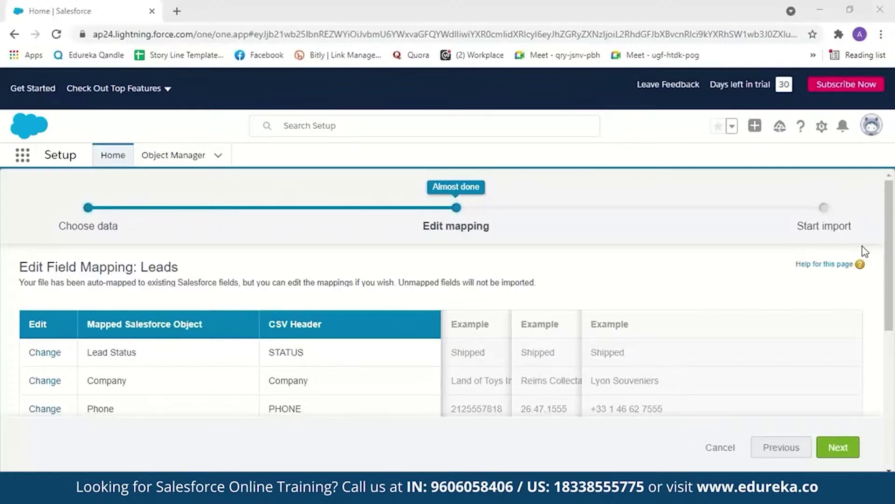
# Review and accept the automatic lead field mapping, and start the import
pyautogui.scroll(-5, 765, 295)
pyautogui.click(832, 448)
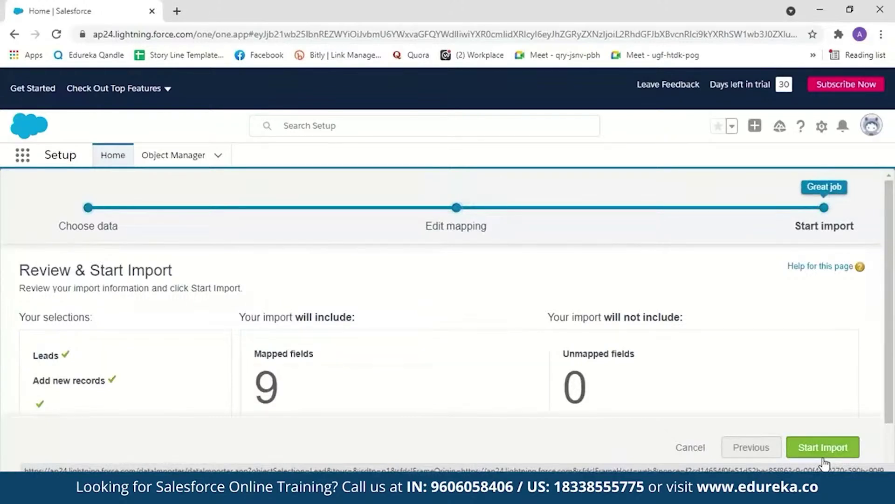
pyautogui.click(816, 448)
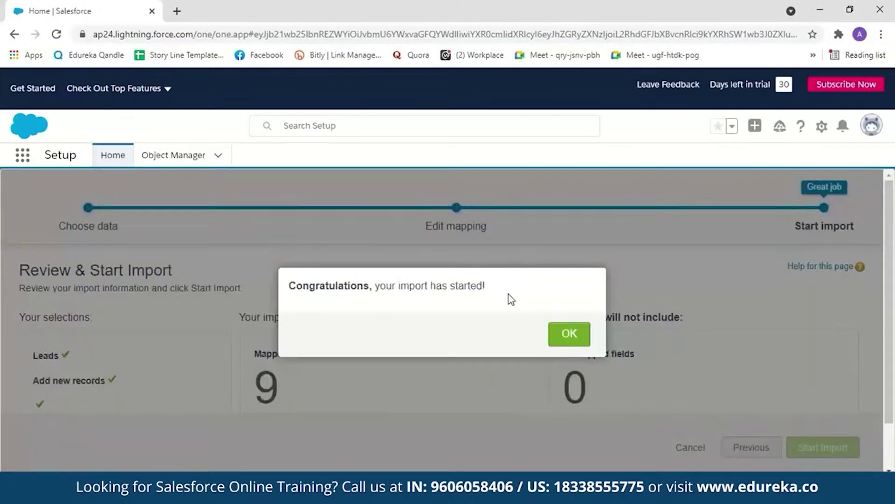
pyautogui.click(577, 343)
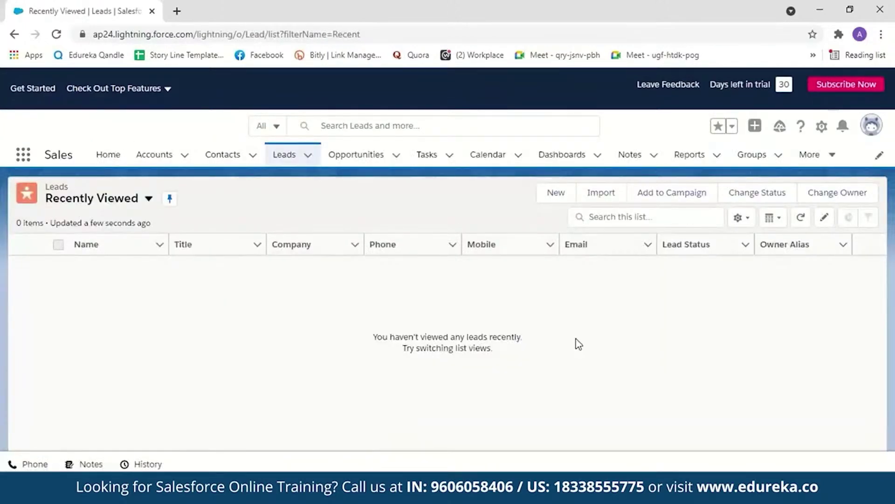
# Switch the leads to the All Open Leads list view and check the imported records through to the end
pyautogui.click(149, 200)
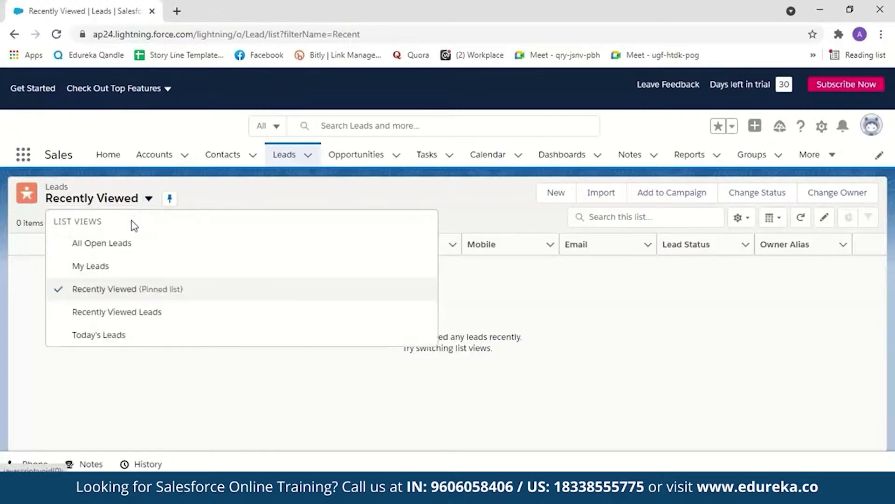
pyautogui.click(124, 251)
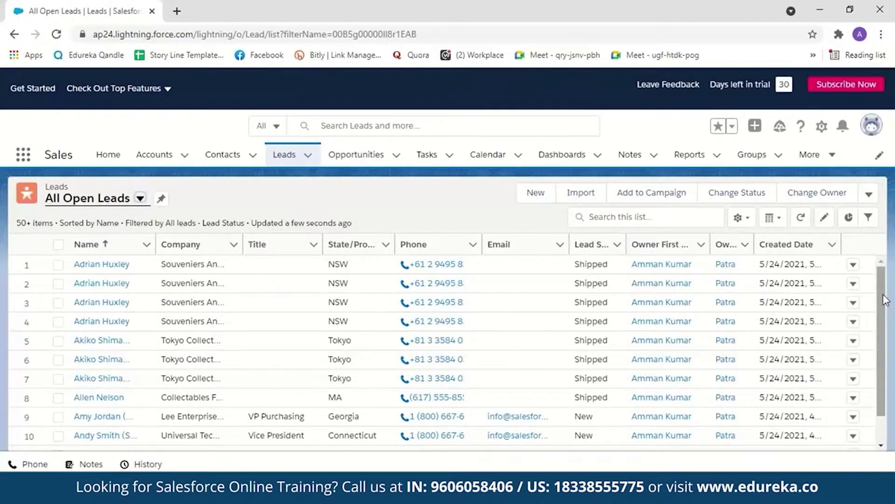
pyautogui.moveTo(884, 296); pyautogui.dragTo(879, 437)
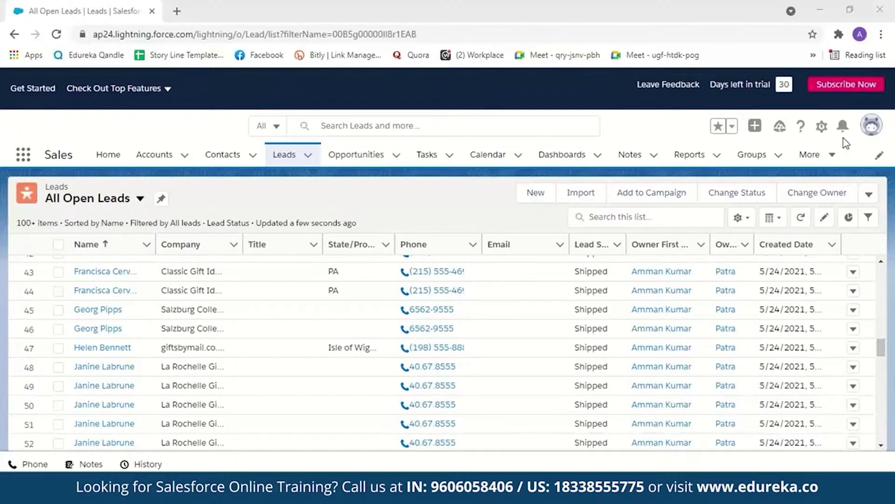
pyautogui.moveTo(881, 348); pyautogui.dragTo(883, 448)
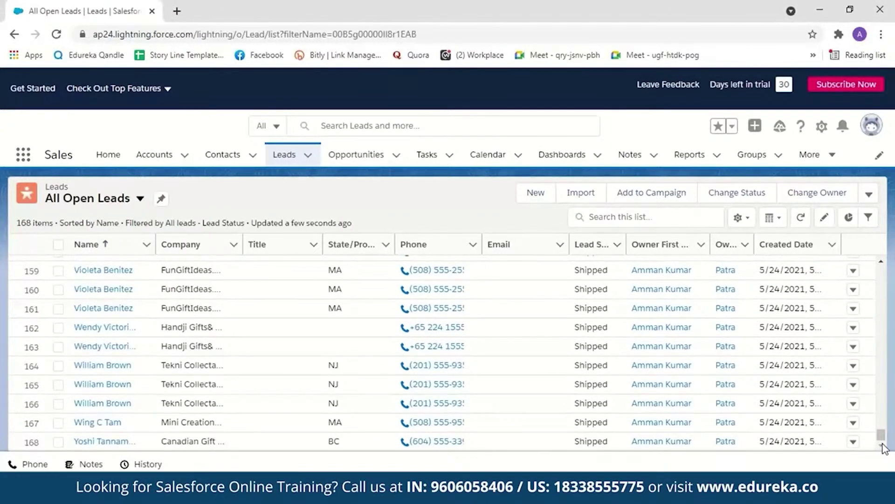
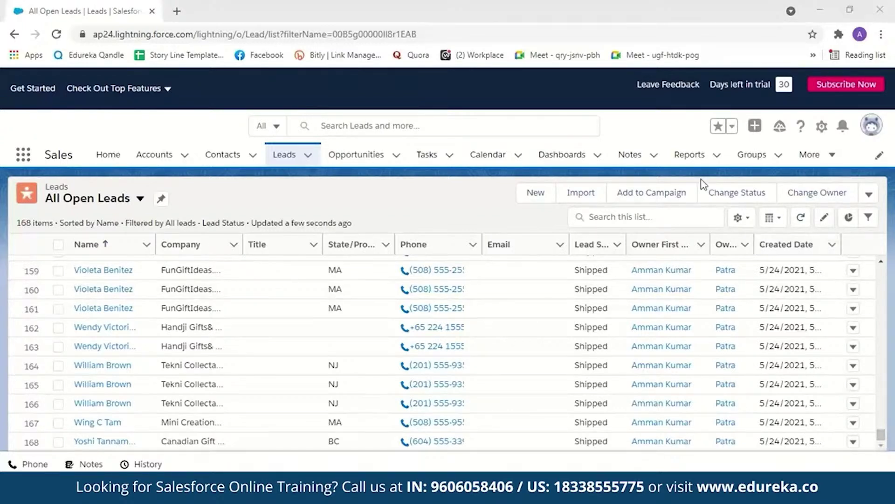
# Open the Reports area and look through the All Reports list
pyautogui.click(695, 158)
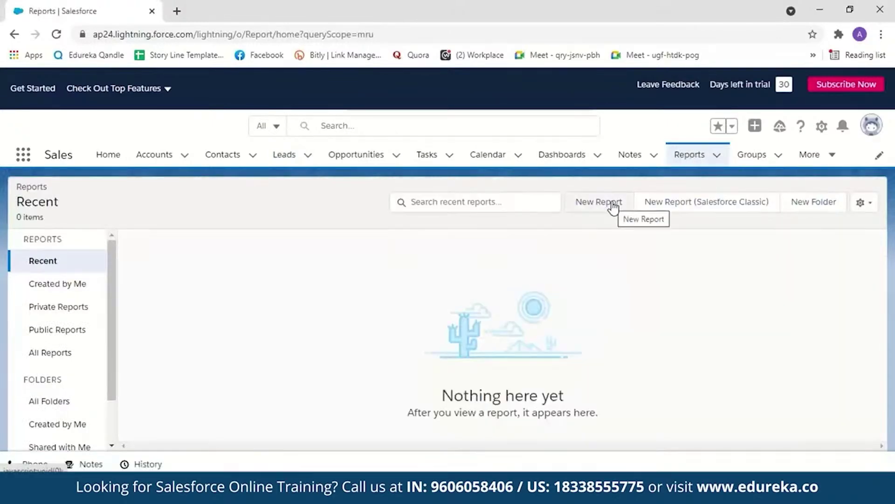
pyautogui.click(51, 352)
pyautogui.moveTo(881, 343); pyautogui.dragTo(619, 227)
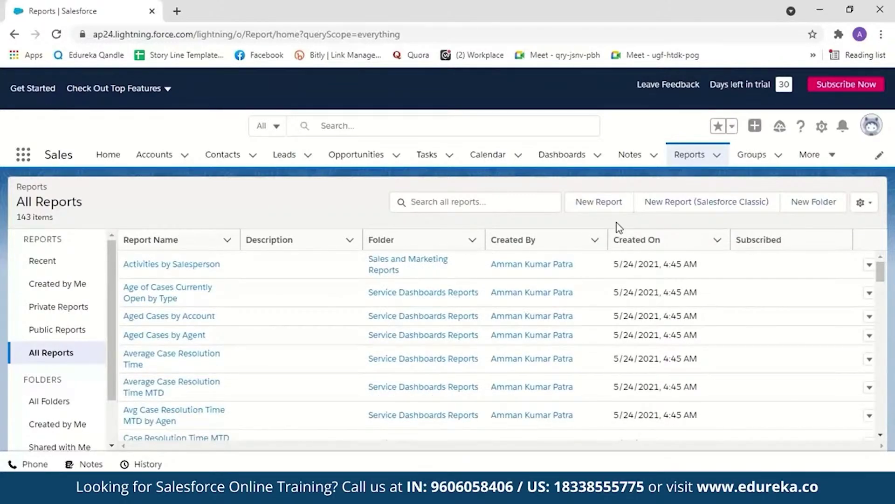
# Create a new report using the Leads report type from the Leads category
pyautogui.click(606, 211)
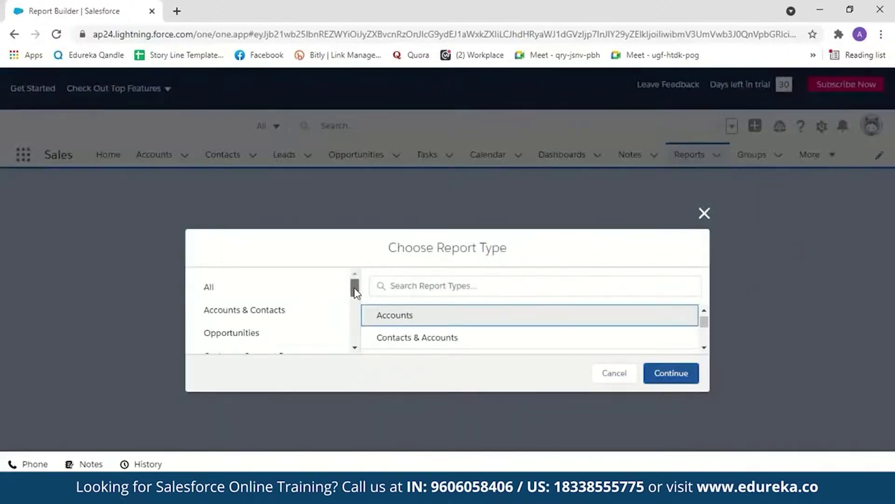
pyautogui.moveTo(355, 289); pyautogui.dragTo(355, 304)
pyautogui.click(319, 302)
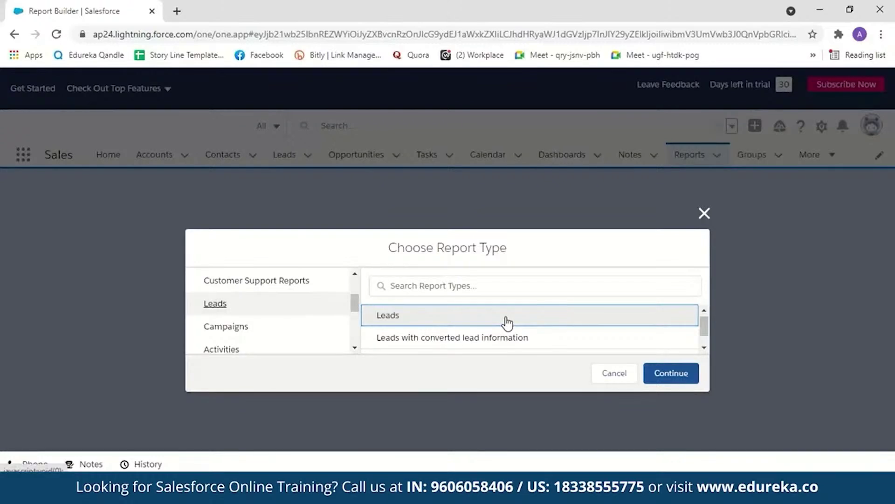
pyautogui.click(678, 372)
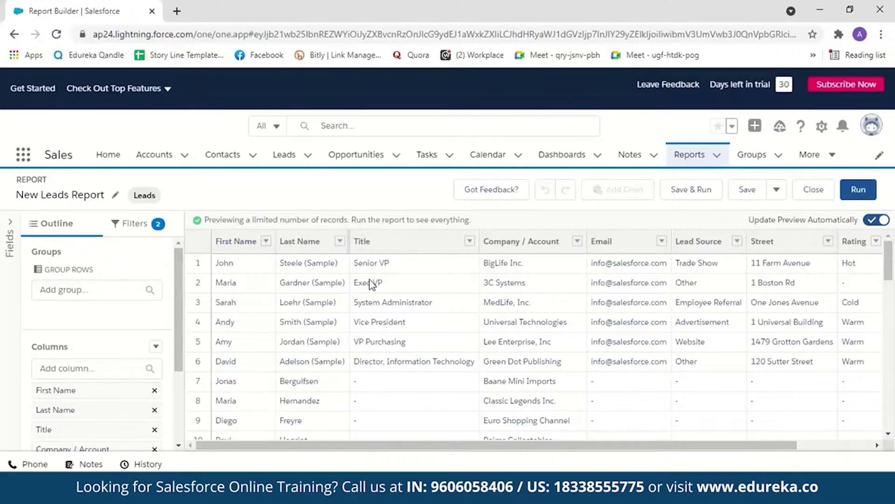
# Review the available grouping fields and the column list, and remove the Title column from the leads report
pyautogui.click(95, 290)
pyautogui.scroll(-10, 214, 315)
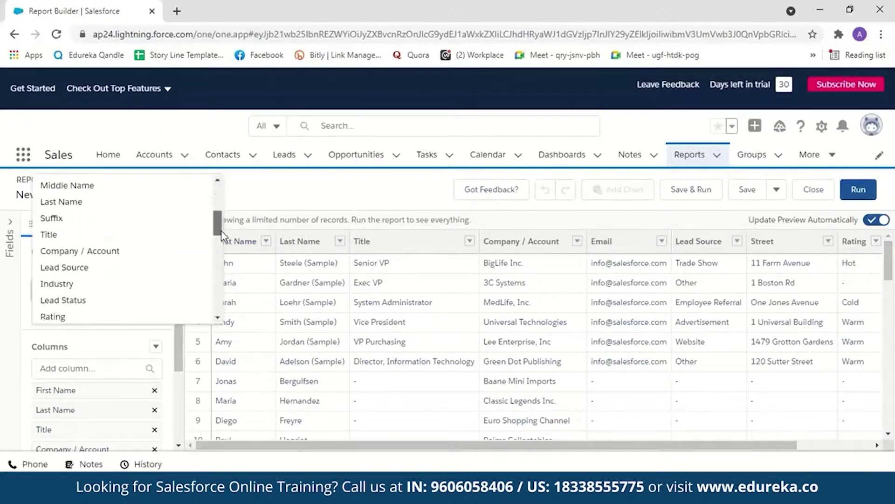
pyautogui.scroll(-3, 178, 395)
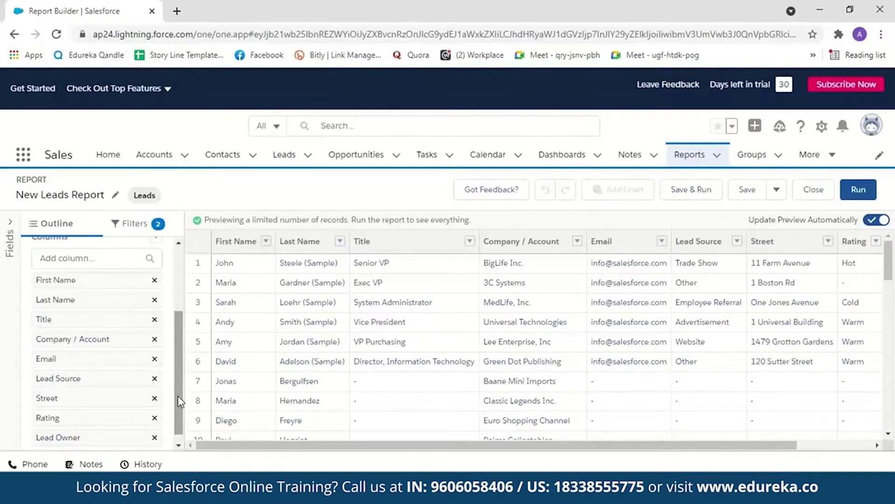
pyautogui.scroll(-1, 178, 396)
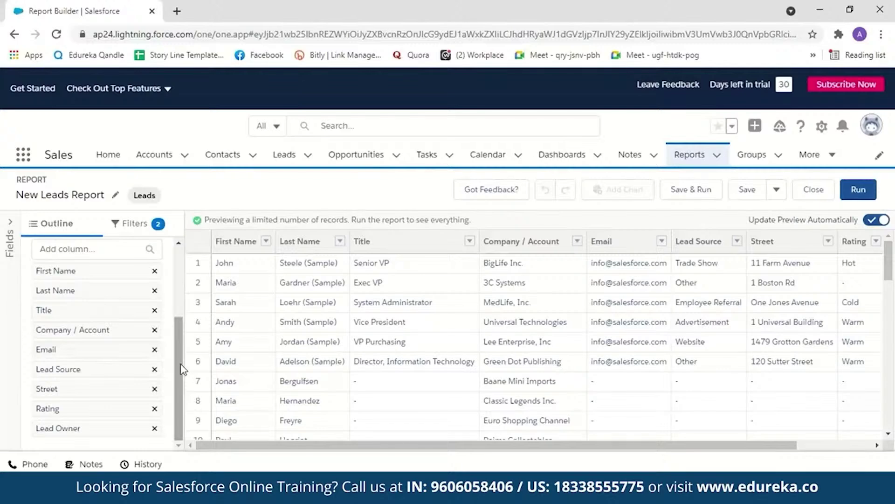
pyautogui.click(154, 310)
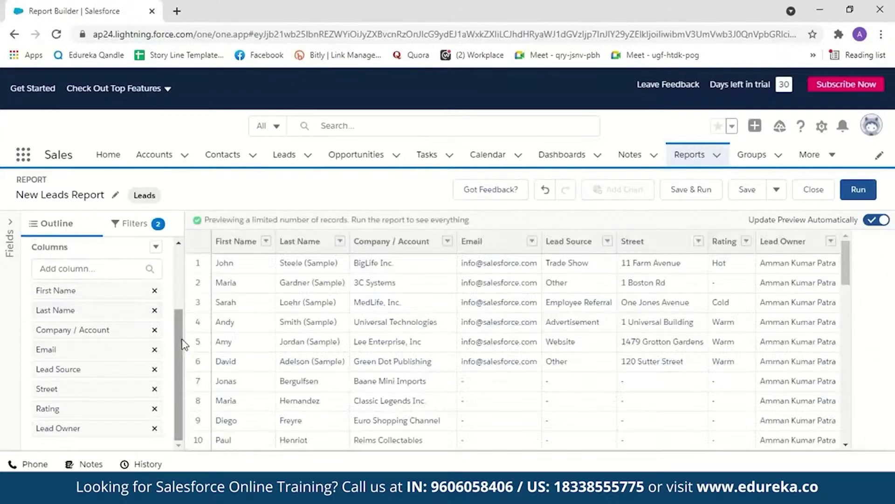
# Check the report's filters, group the rows by Lead Status, and review the grouped preview
pyautogui.click(146, 224)
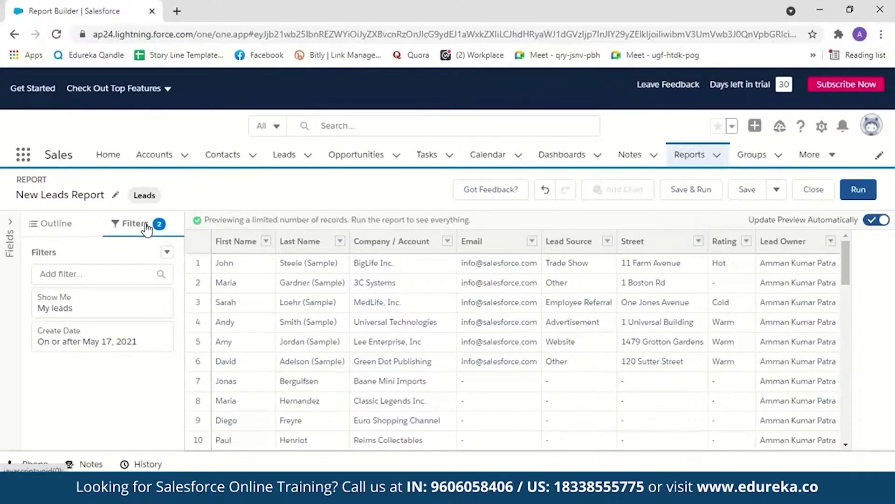
pyautogui.click(55, 225)
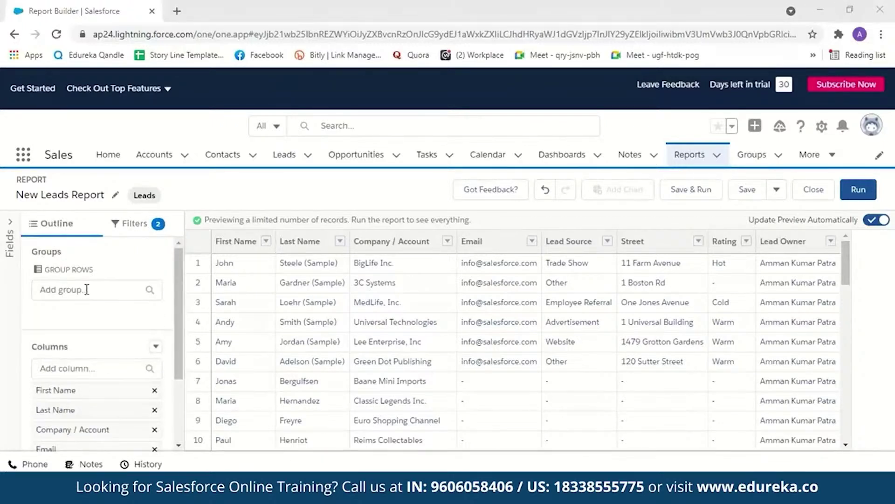
pyautogui.click(87, 289)
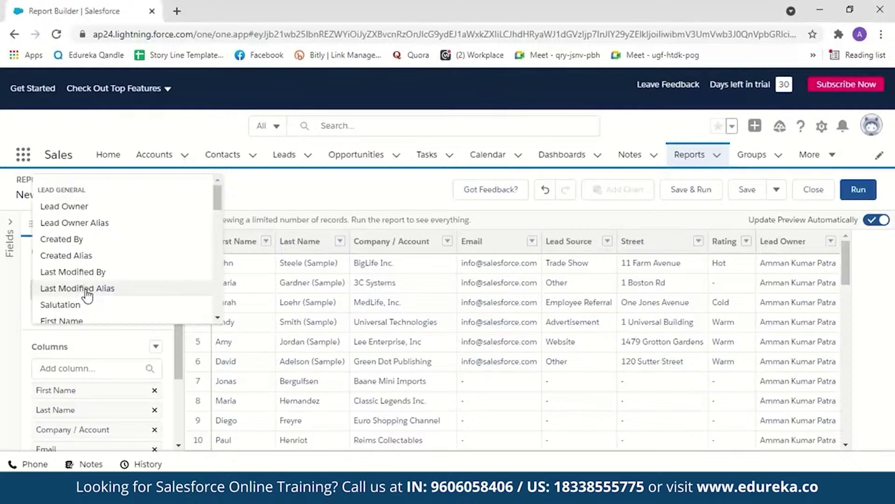
pyautogui.scroll(-1, 221, 209)
pyautogui.moveTo(221, 208); pyautogui.dragTo(221, 245)
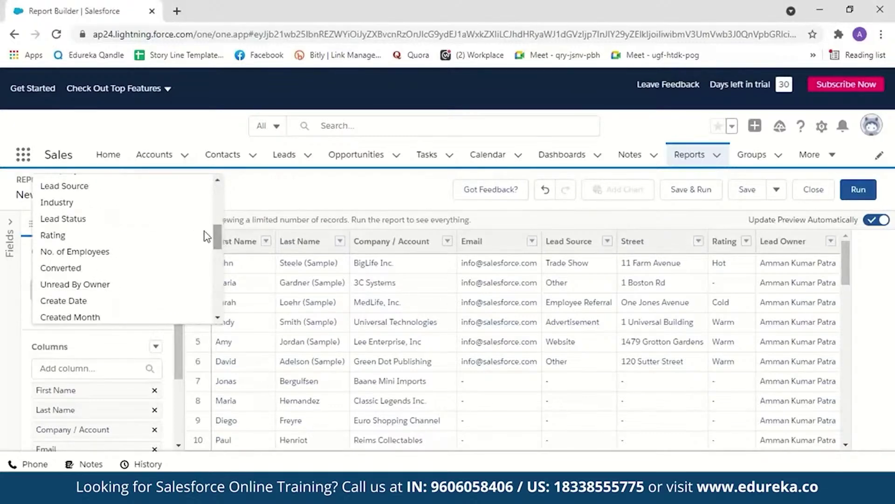
pyautogui.click(149, 228)
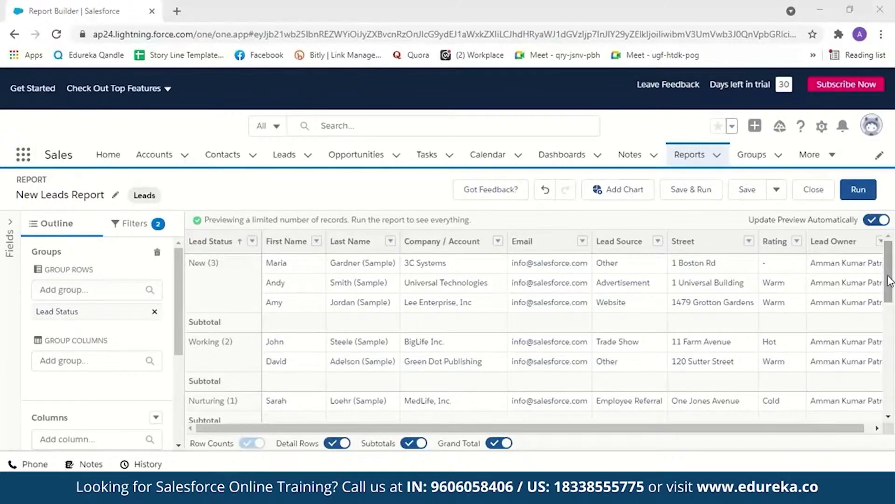
pyautogui.moveTo(890, 281); pyautogui.dragTo(228, 352)
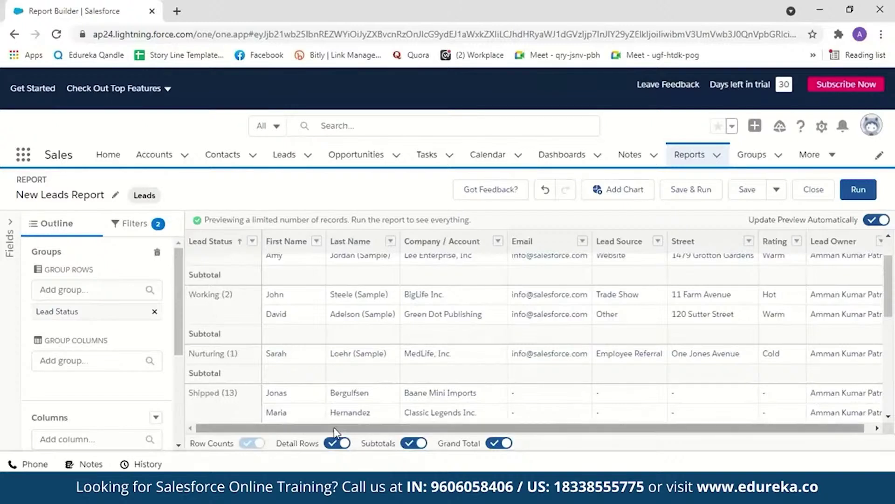
pyautogui.scroll(1, 242, 408)
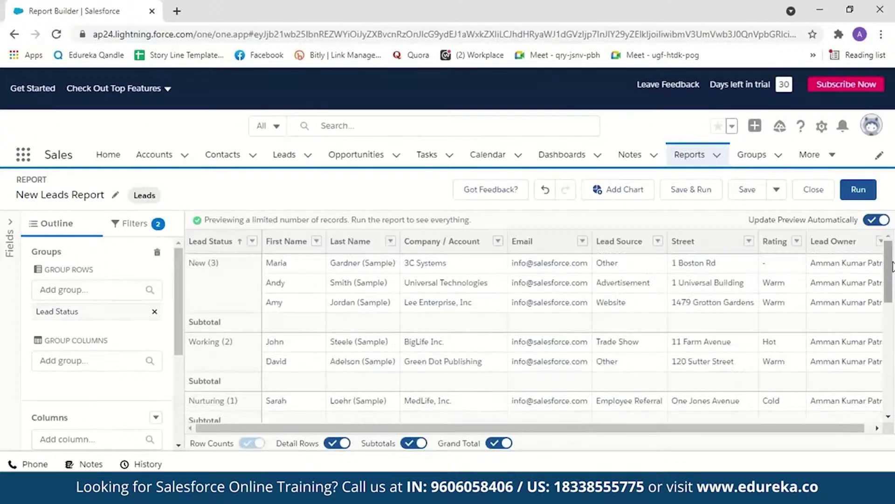
# Add a chart to the leads report and look through its bars for each lead status
pyautogui.click(628, 198)
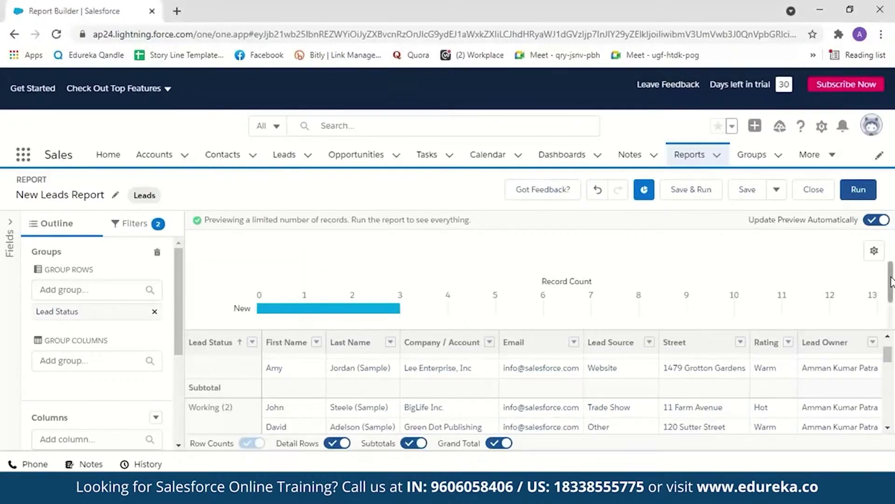
pyautogui.moveTo(891, 282); pyautogui.dragTo(892, 302)
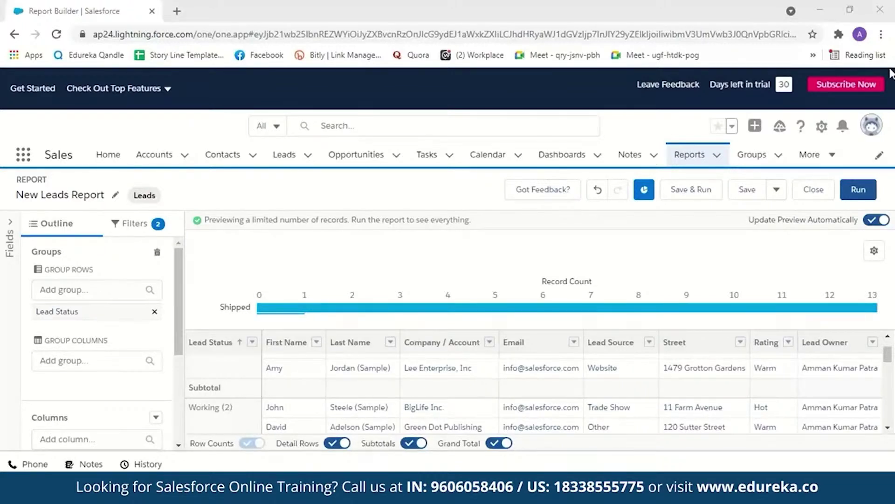
pyautogui.moveTo(891, 305); pyautogui.dragTo(891, 313)
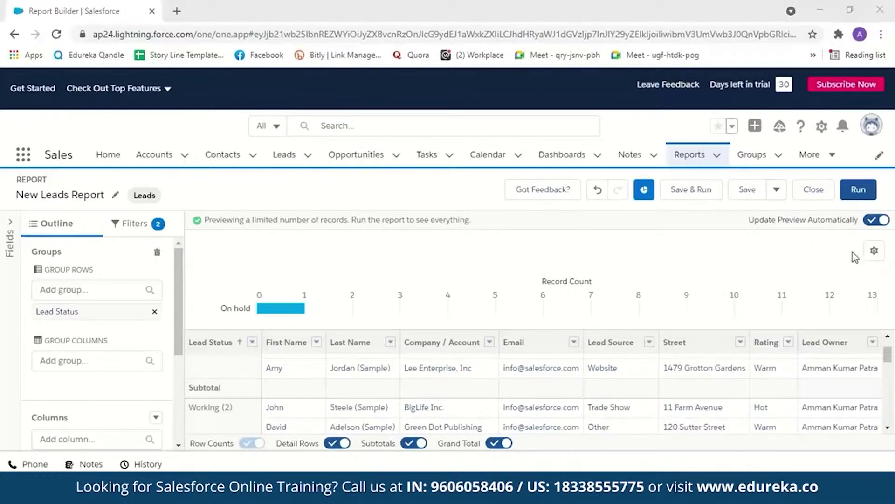
# Try the Donut and Funnel displays for the report chart and set it to Line
pyautogui.click(874, 250)
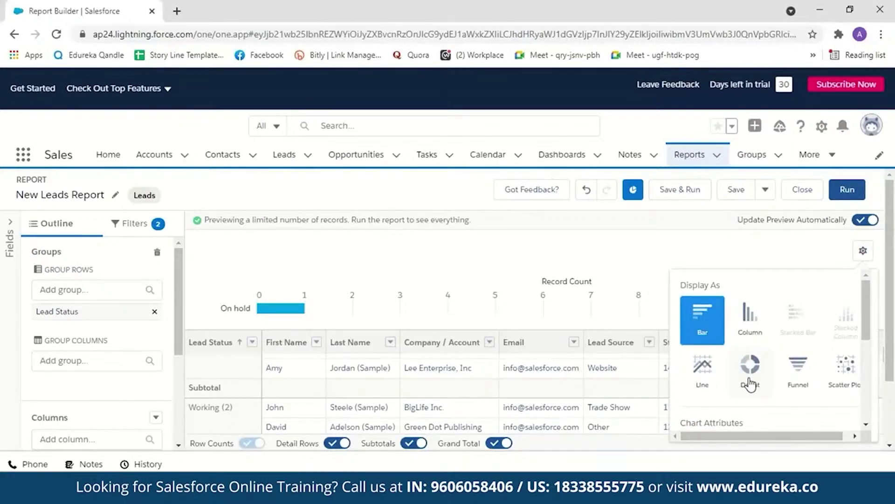
pyautogui.click(750, 384)
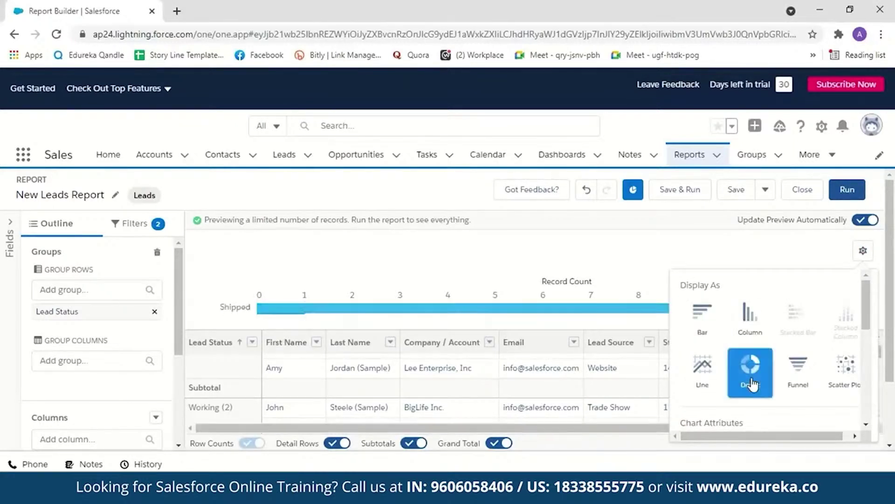
pyautogui.click(798, 383)
pyautogui.click(704, 377)
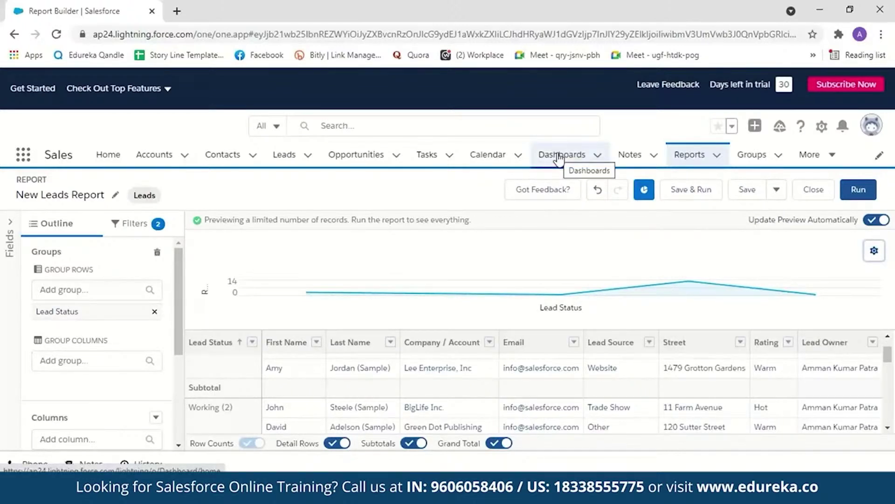
# Save the report as Demo-report in the Private Reports folder, run it, and dismiss the save notice
pyautogui.click(692, 189)
pyautogui.press('BackSpace')
pyautogui.write('De')
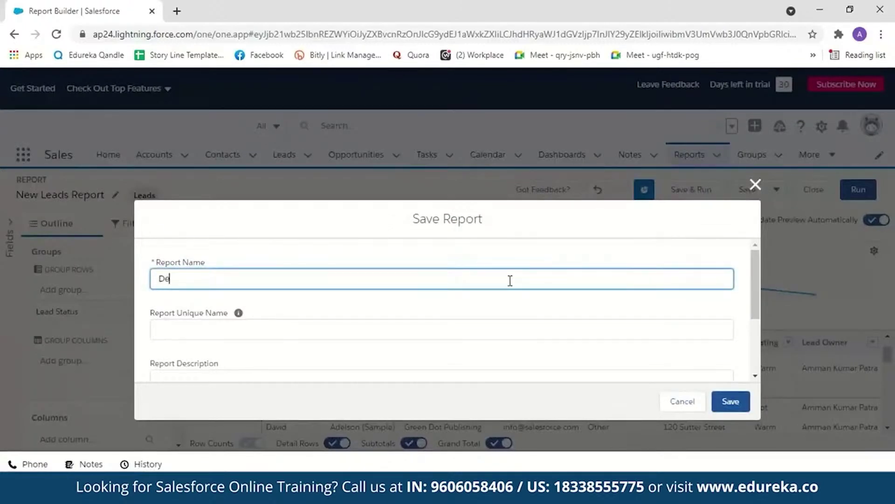
pyautogui.write('mo-report')
pyautogui.scroll(-3, 510, 280)
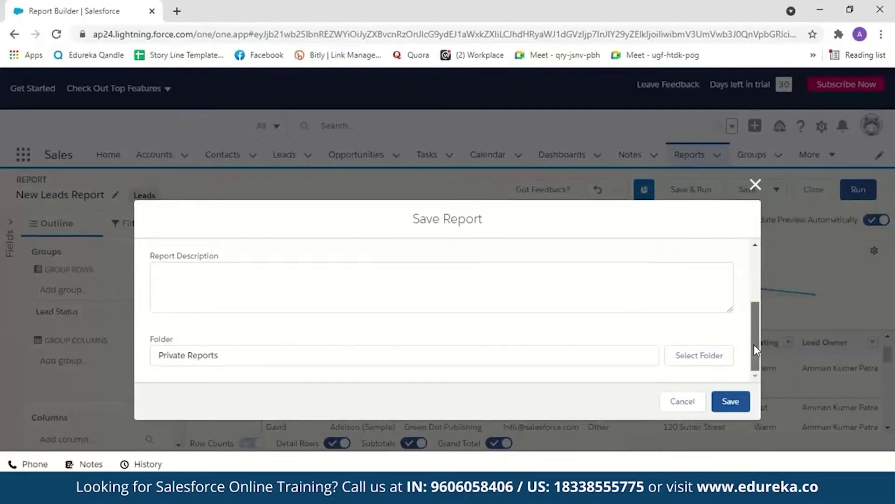
pyautogui.scroll(1, 754, 344)
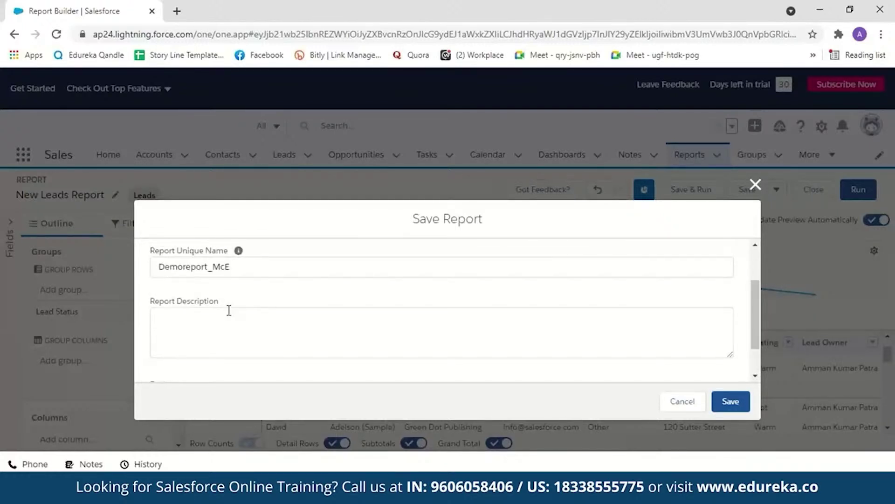
pyautogui.moveTo(756, 323); pyautogui.dragTo(756, 365)
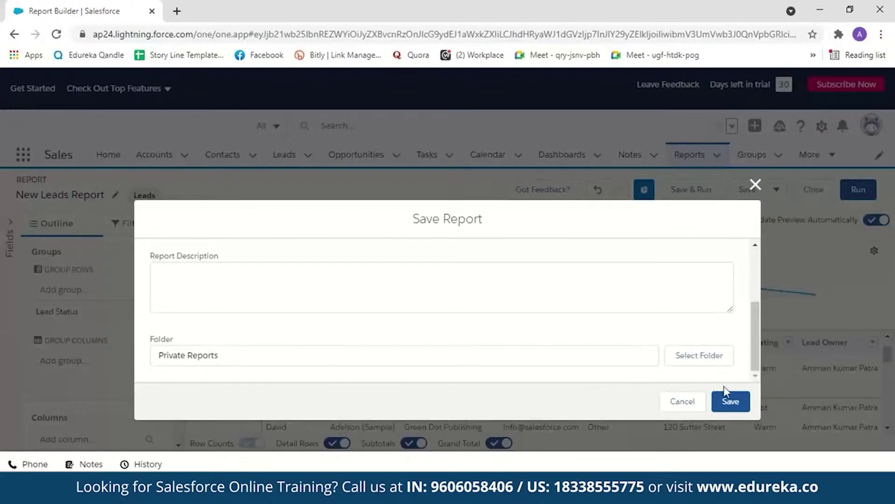
pyautogui.click(730, 402)
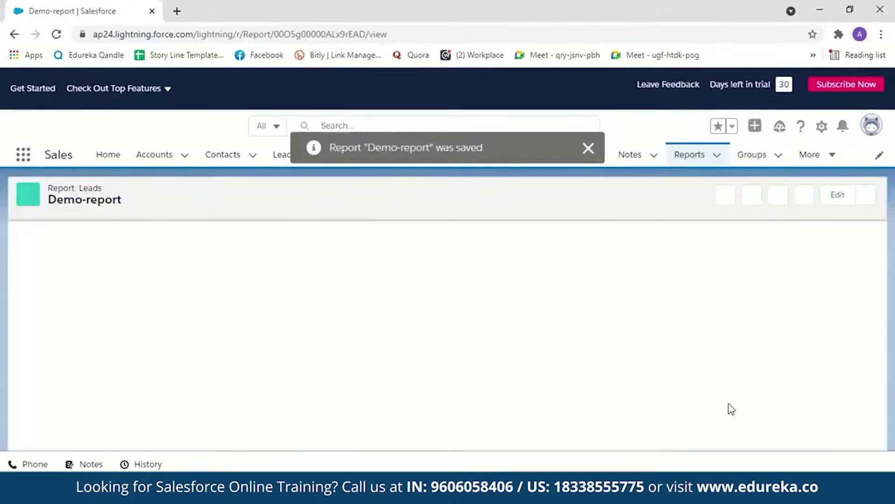
pyautogui.click(588, 148)
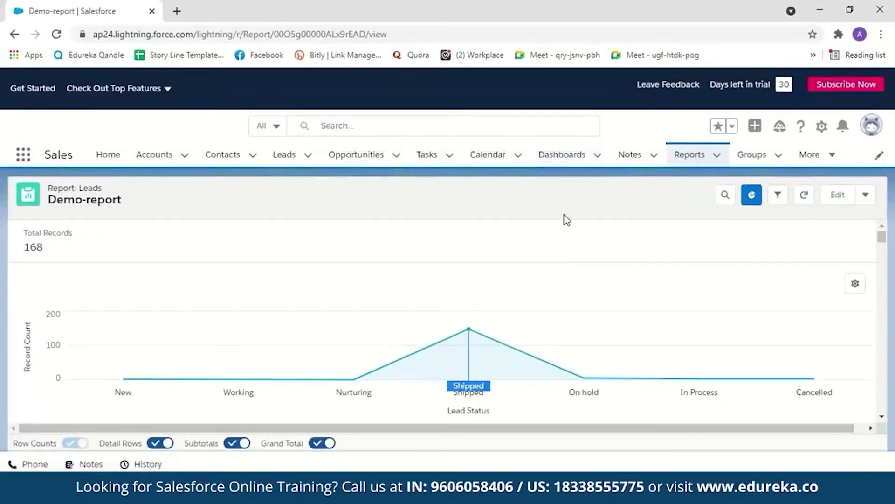
# Look through the All Dashboards list and open the Adoption Dashboard to view its charts
pyautogui.click(563, 157)
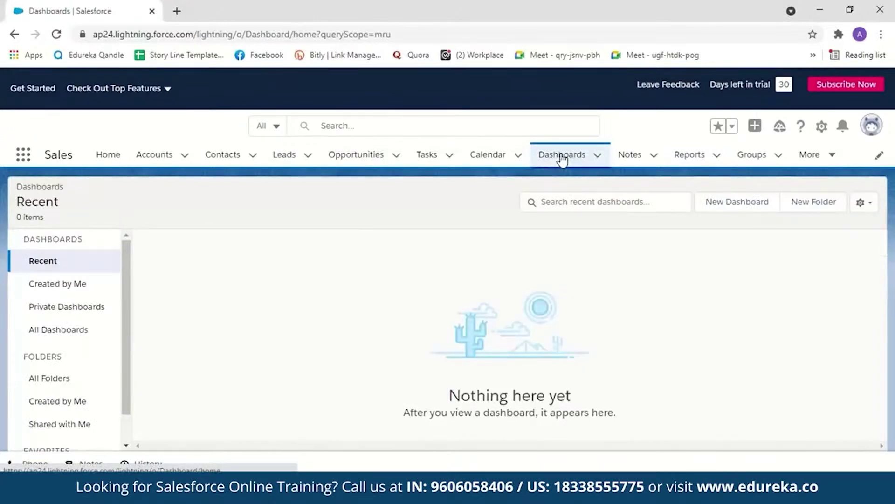
pyautogui.click(59, 329)
pyautogui.scroll(-1, 884, 282)
pyautogui.scroll(1, 886, 275)
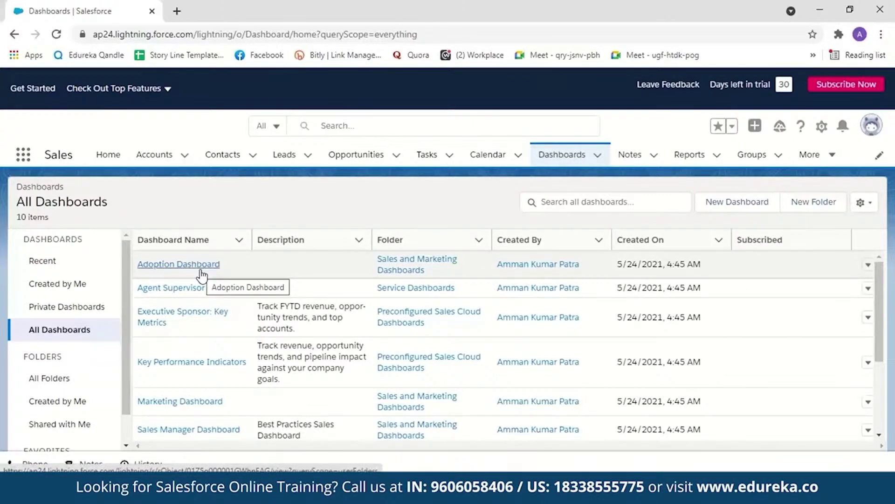
pyautogui.click(168, 265)
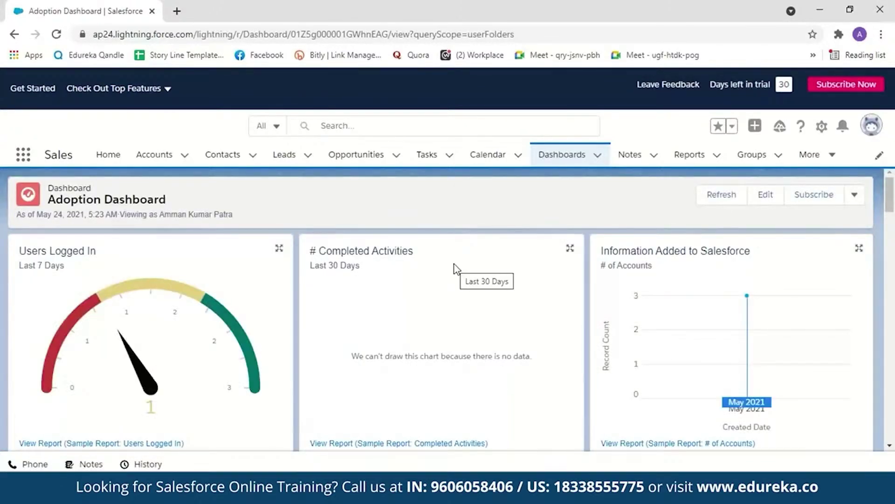
# Create a new dashboard named Demo Dashboard in the Private Dashboards folder
pyautogui.click(572, 157)
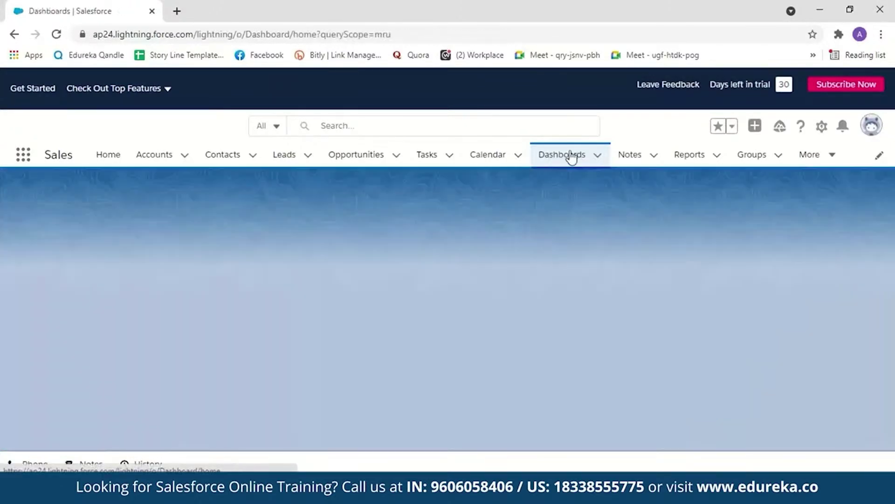
pyautogui.click(741, 202)
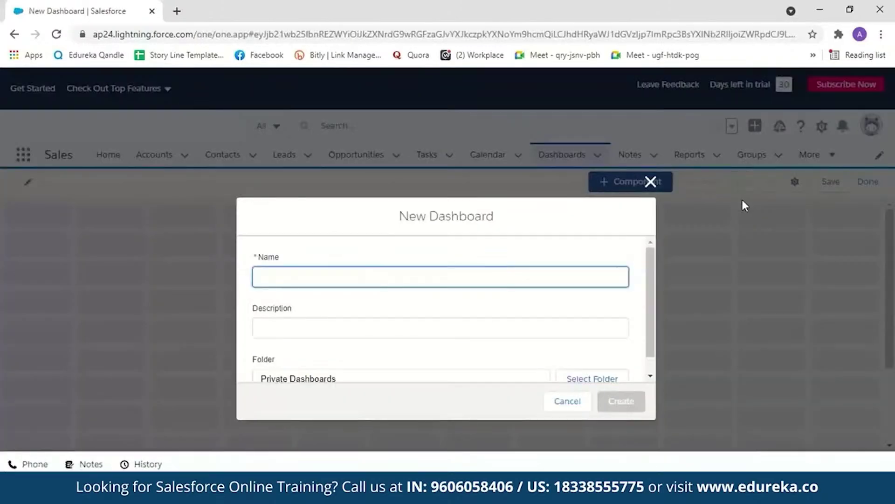
pyautogui.click(393, 274)
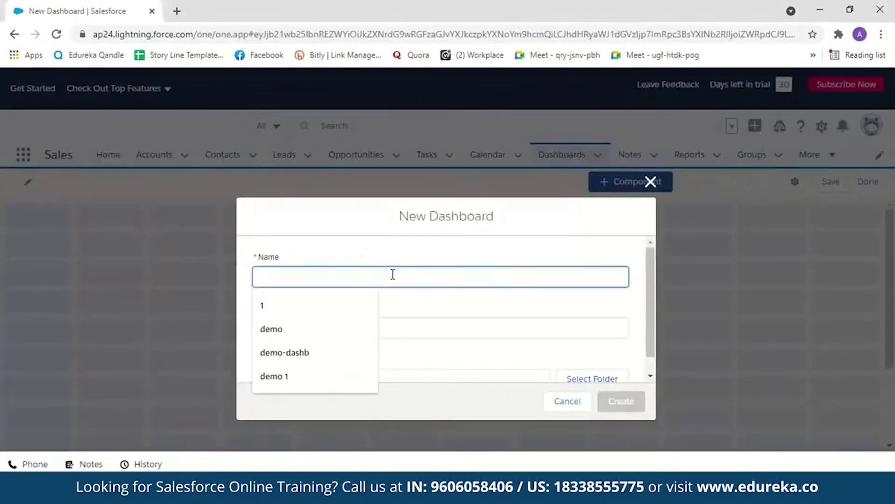
pyautogui.write('Demo Das')
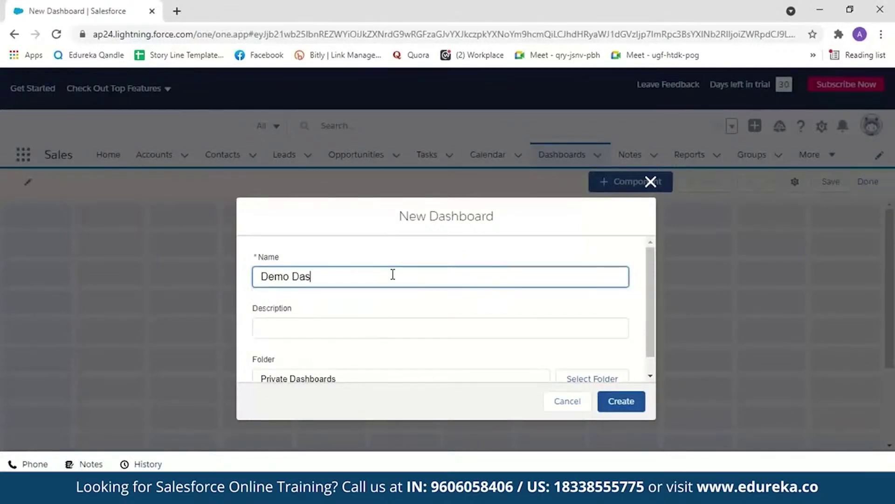
pyautogui.write('hboard')
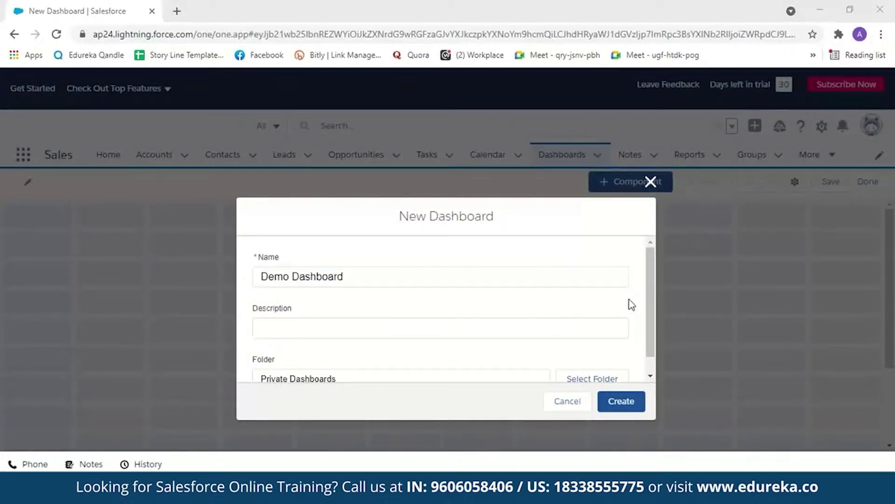
pyautogui.moveTo(647, 289); pyautogui.dragTo(648, 321)
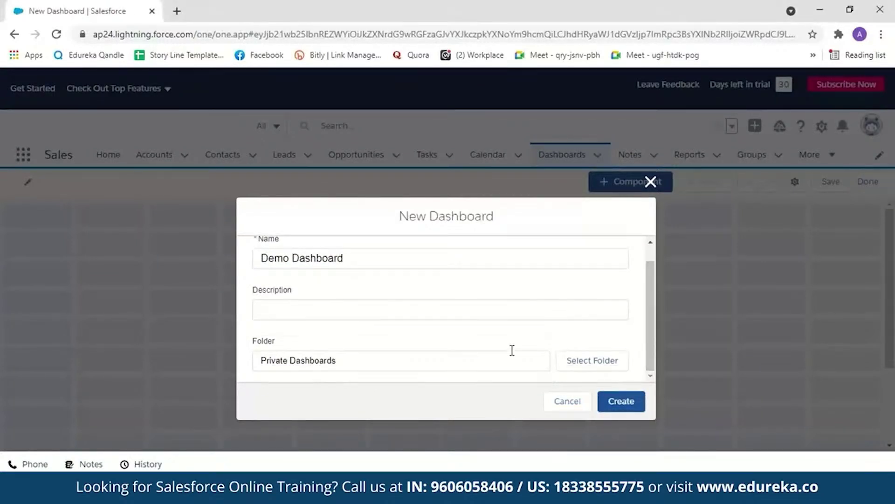
pyautogui.click(586, 366)
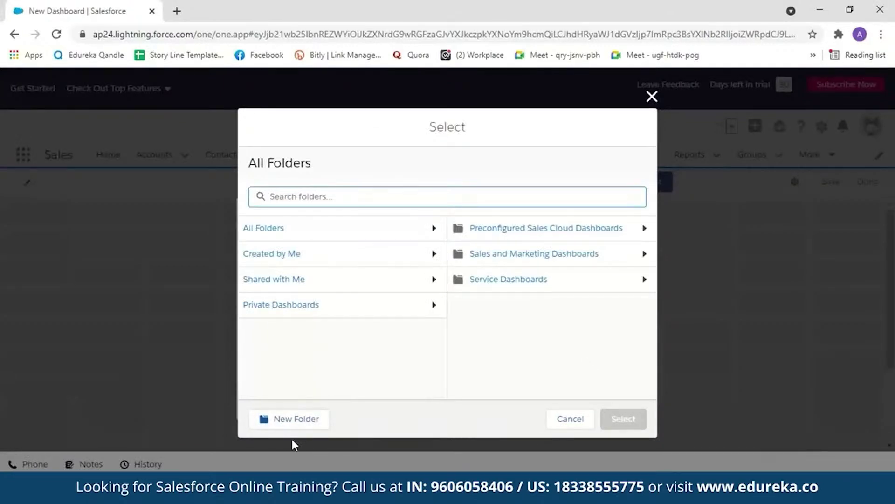
pyautogui.click(570, 419)
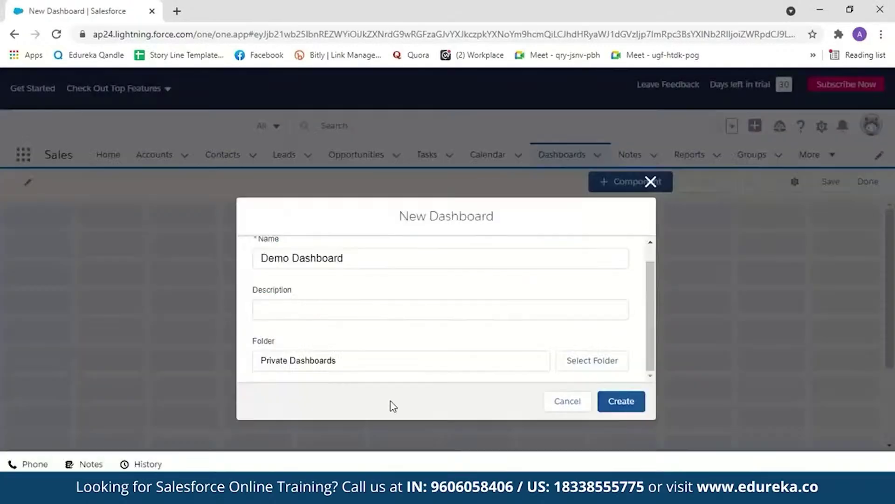
pyautogui.click(607, 407)
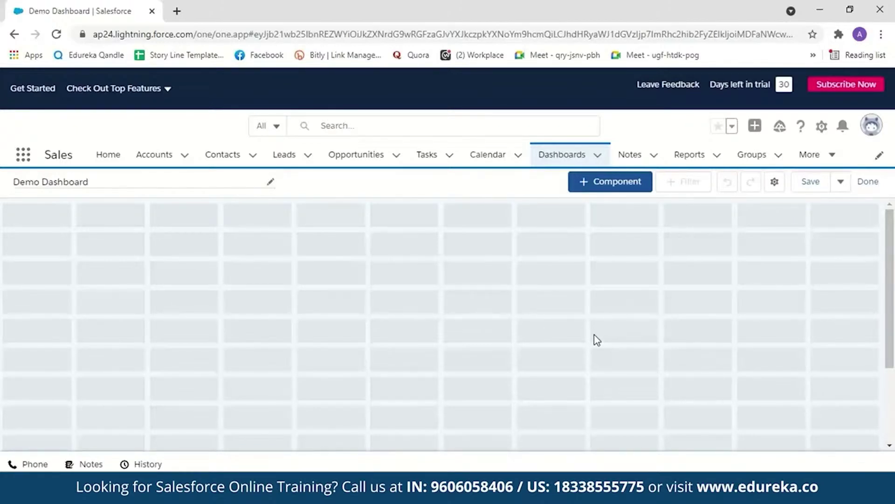
# Add Demo-report to the dashboard as a horizontal bar chart and again as a donut chart
pyautogui.click(611, 182)
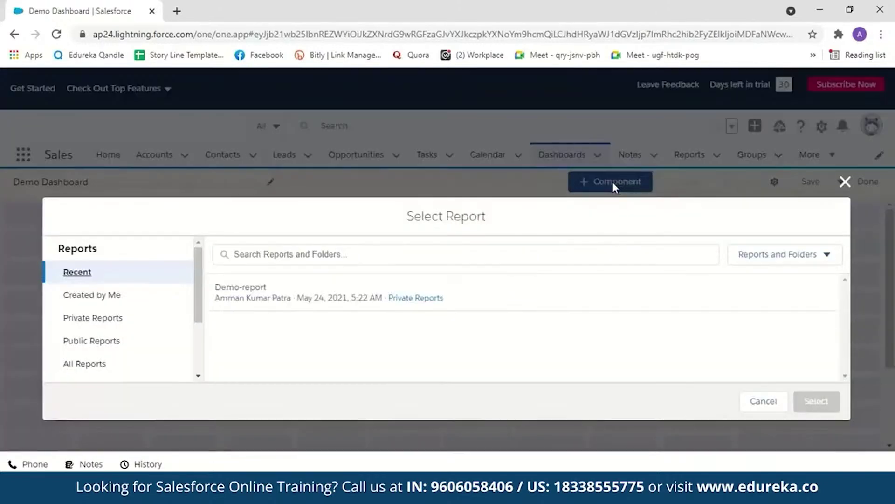
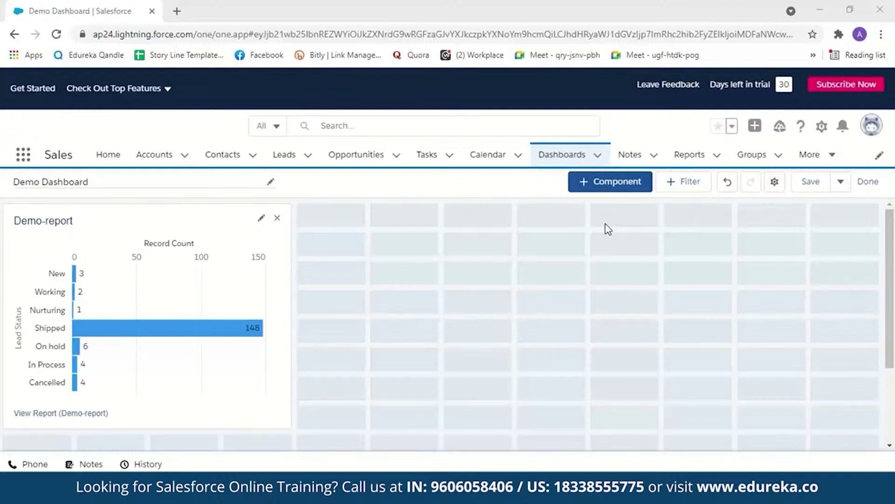
pyautogui.click(621, 188)
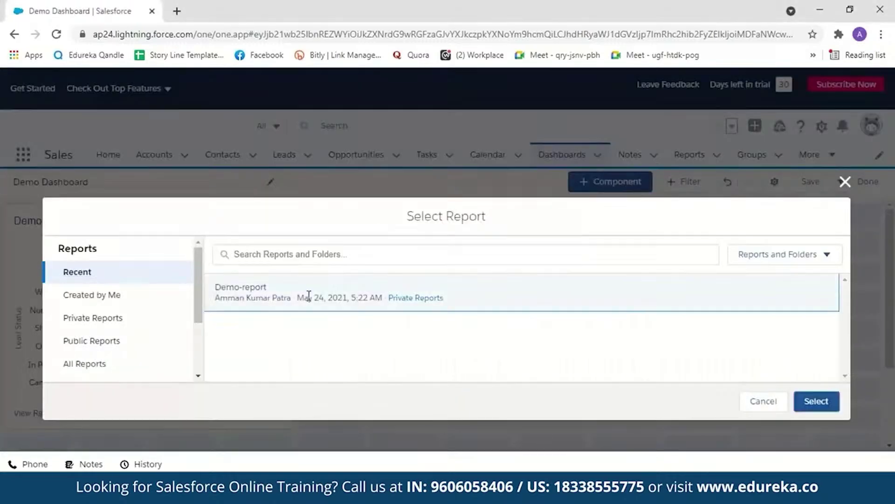
pyautogui.click(803, 402)
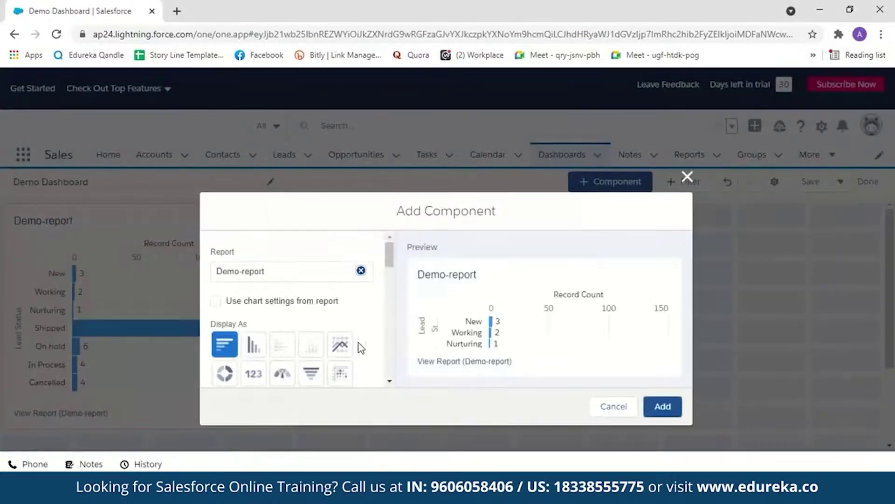
pyautogui.click(224, 373)
pyautogui.click(663, 412)
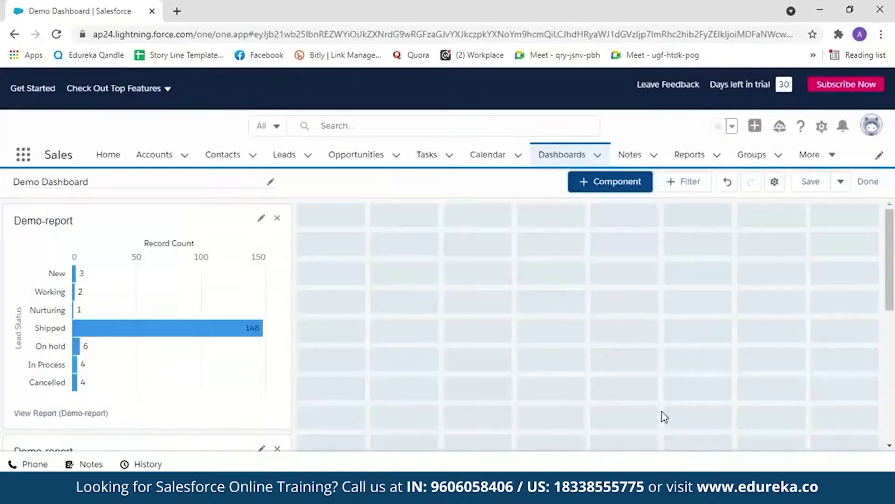
# Add Demo-report as a funnel chart and place it beside the bar chart in the dashboard's first row
pyautogui.scroll(-5, 492, 403)
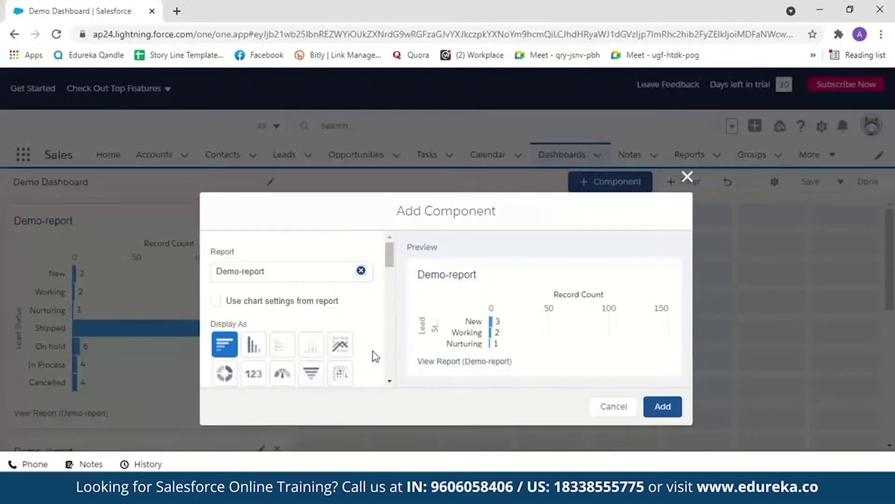
pyautogui.click(312, 373)
pyautogui.click(663, 406)
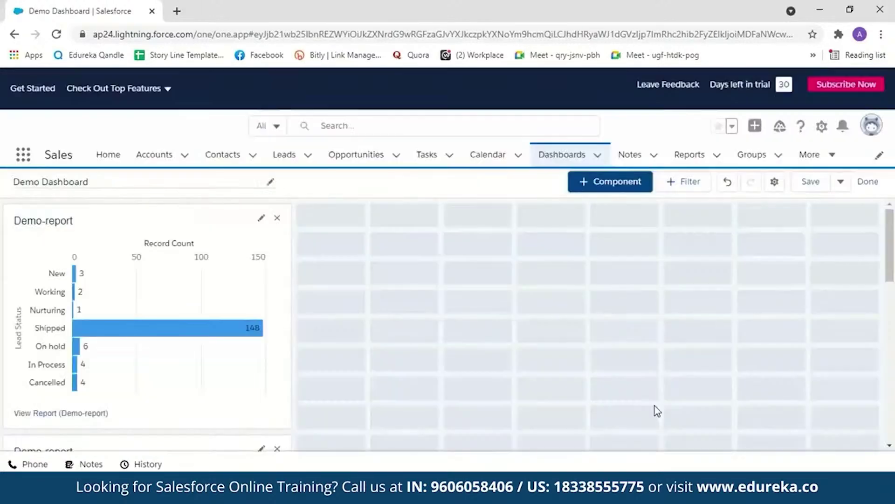
pyautogui.scroll(-5, 893, 366)
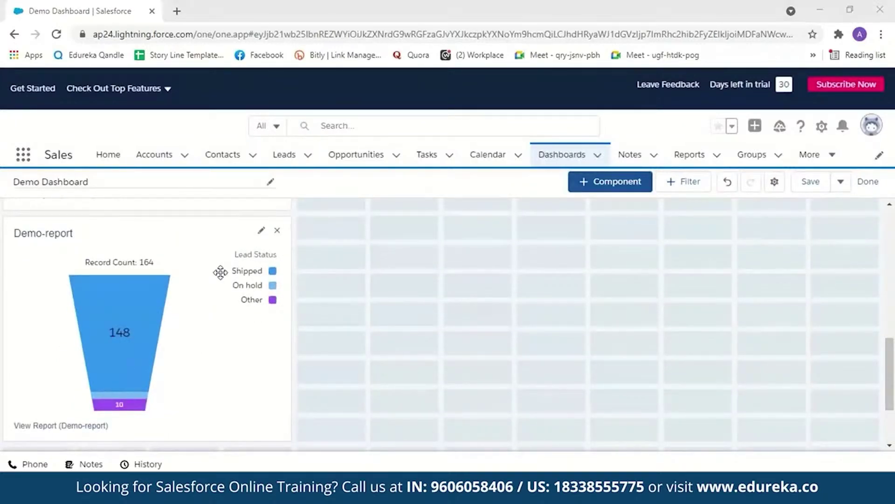
pyautogui.moveTo(243, 230); pyautogui.dragTo(537, 217)
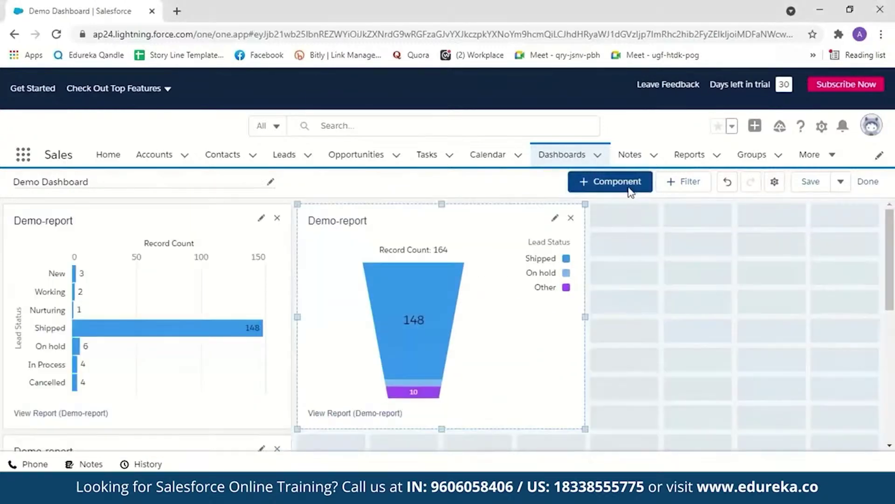
# Add Demo-report as a line chart next to the funnel chart in the first row and save the dashboard
pyautogui.click(615, 181)
pyautogui.moveTo(391, 264); pyautogui.dragTo(393, 302)
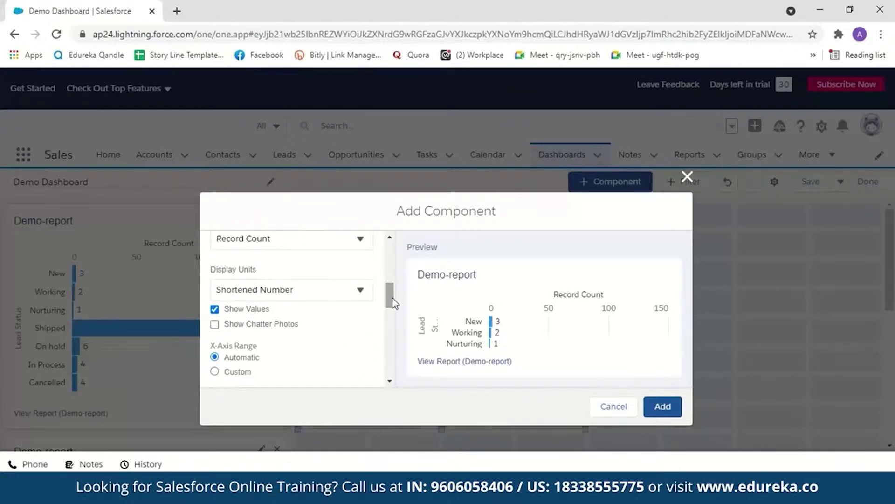
pyautogui.moveTo(394, 302); pyautogui.dragTo(397, 282)
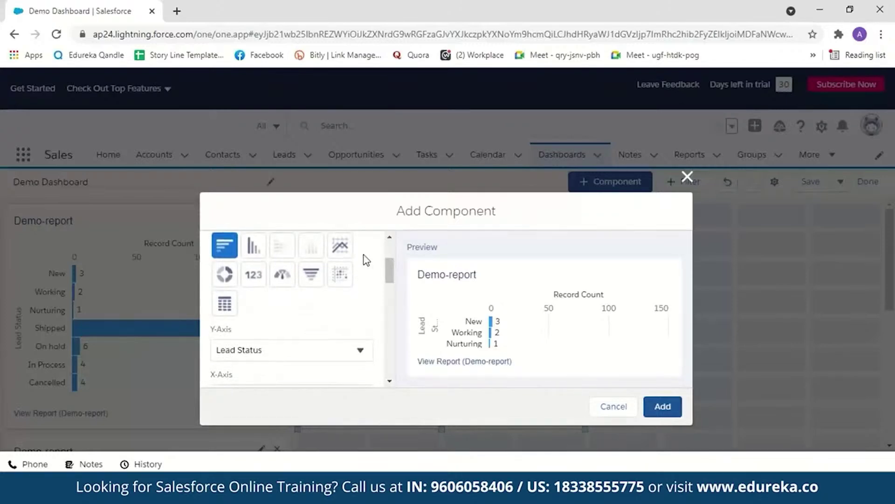
pyautogui.click(341, 246)
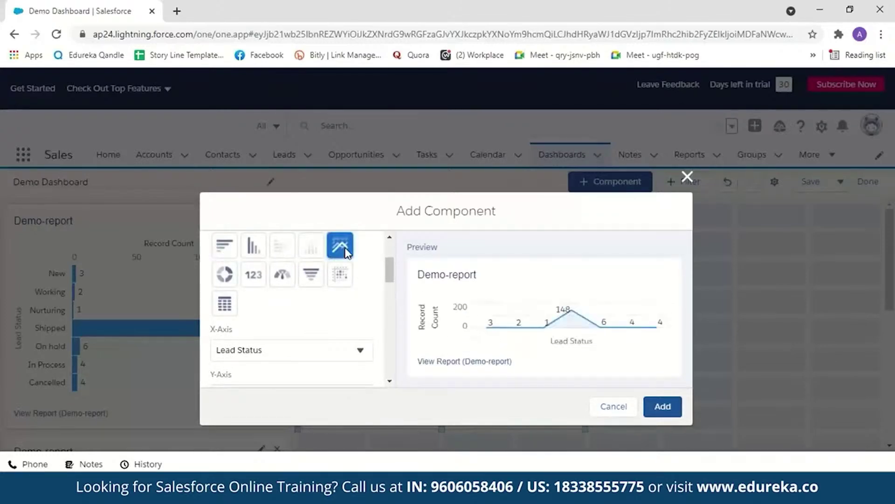
pyautogui.click(661, 407)
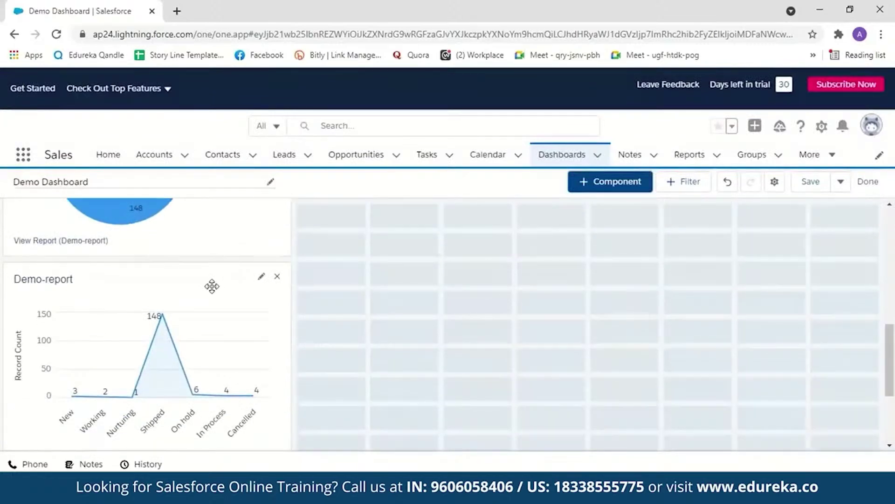
pyautogui.moveTo(210, 286); pyautogui.dragTo(240, 295)
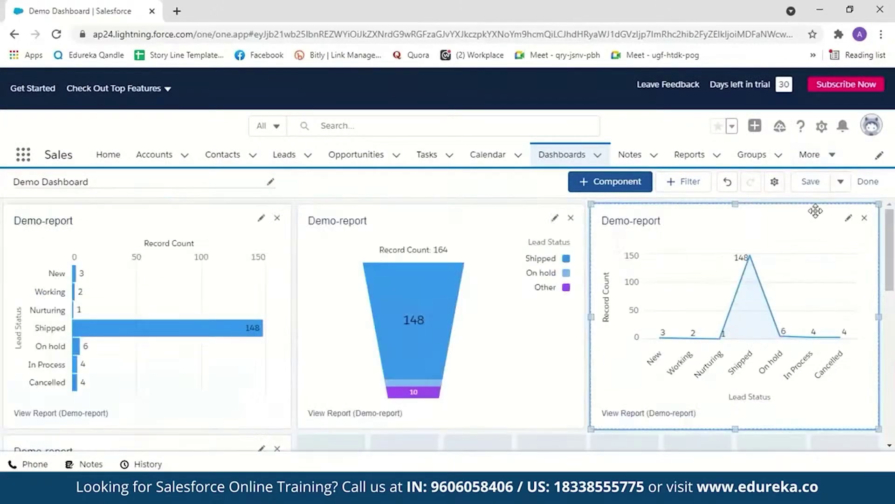
pyautogui.click(814, 189)
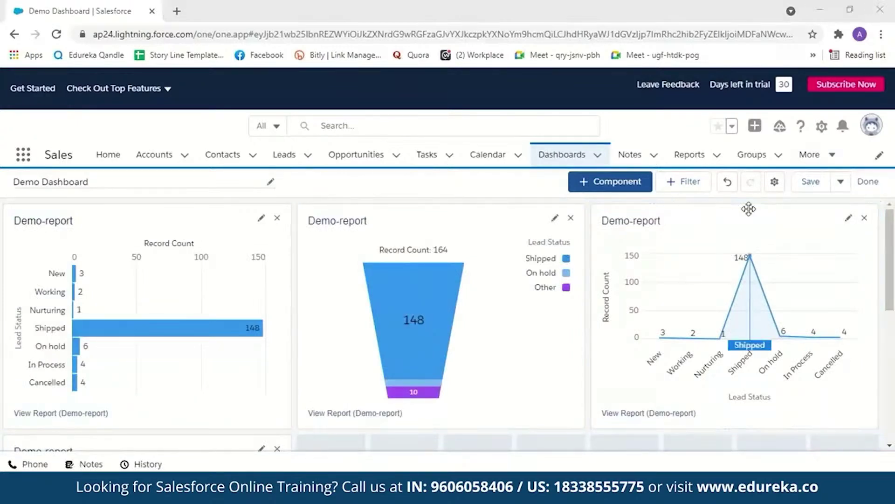